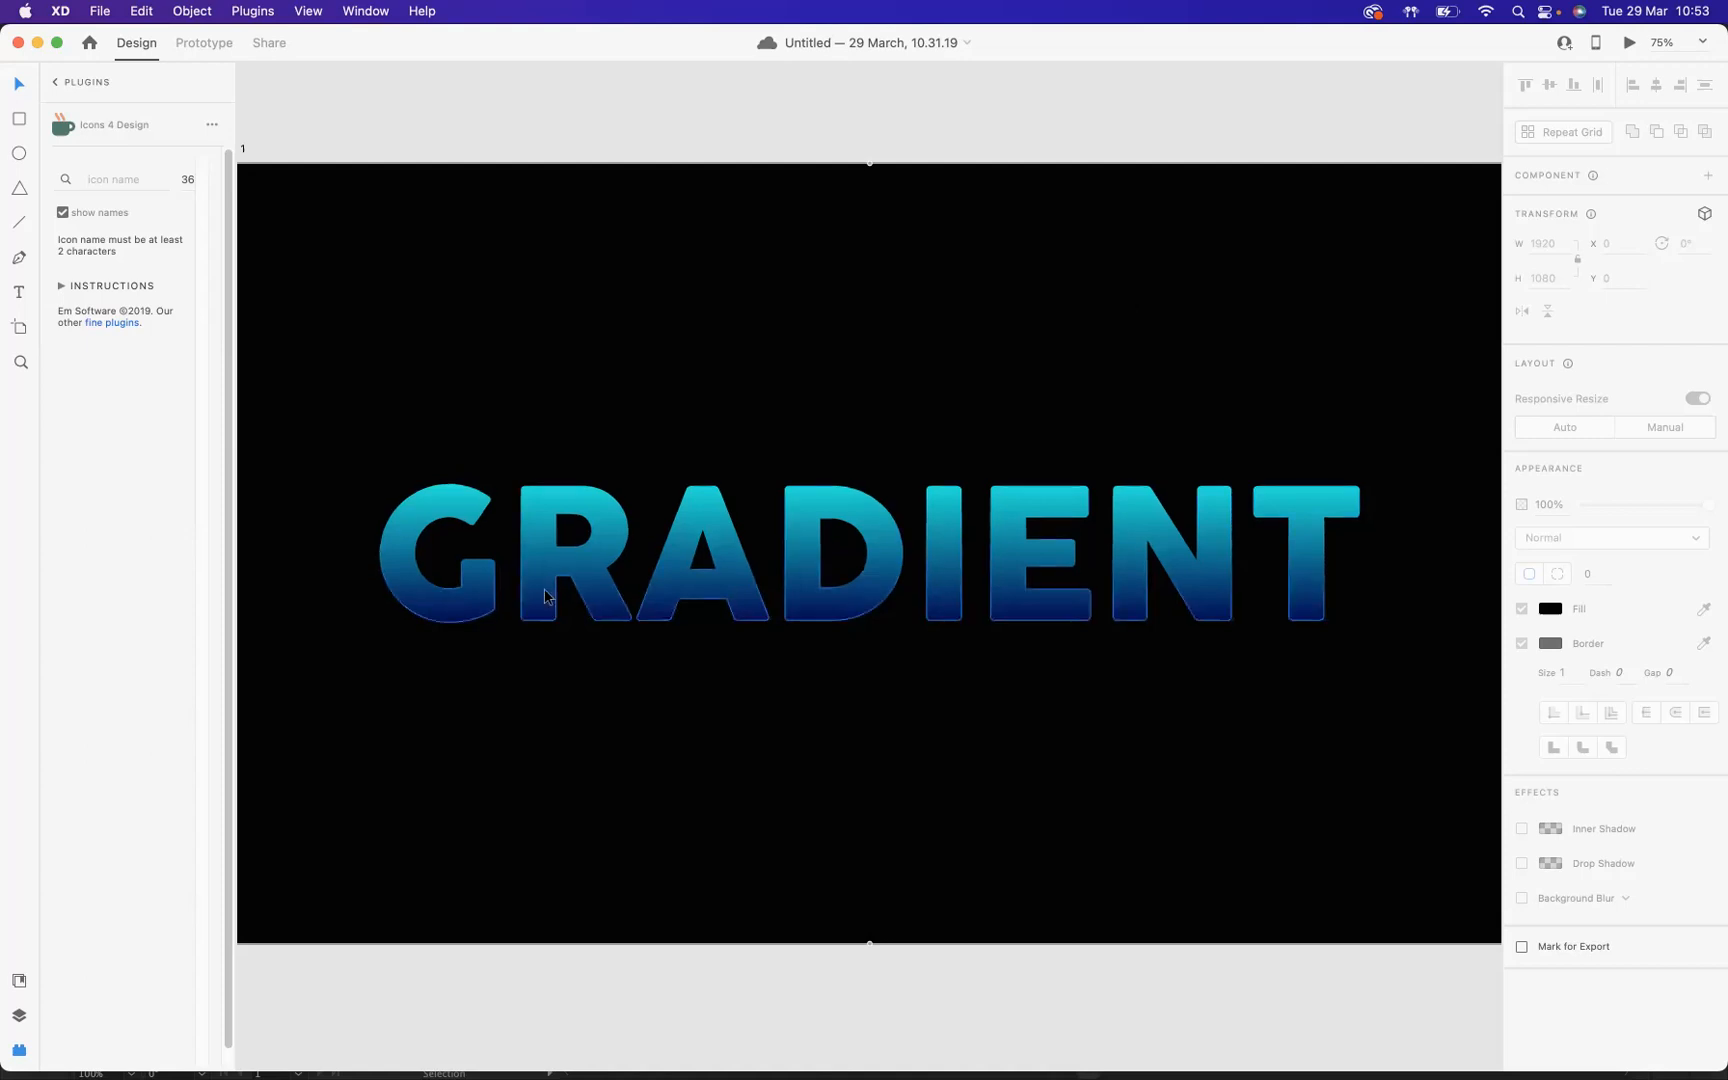
Step: Move the blue gradient text to the artboard's upper part and place the grey GRADIENT text below it, aligned to the same left edge
drag(813, 530, 810, 275)
scroll(840, 678, down, 5)
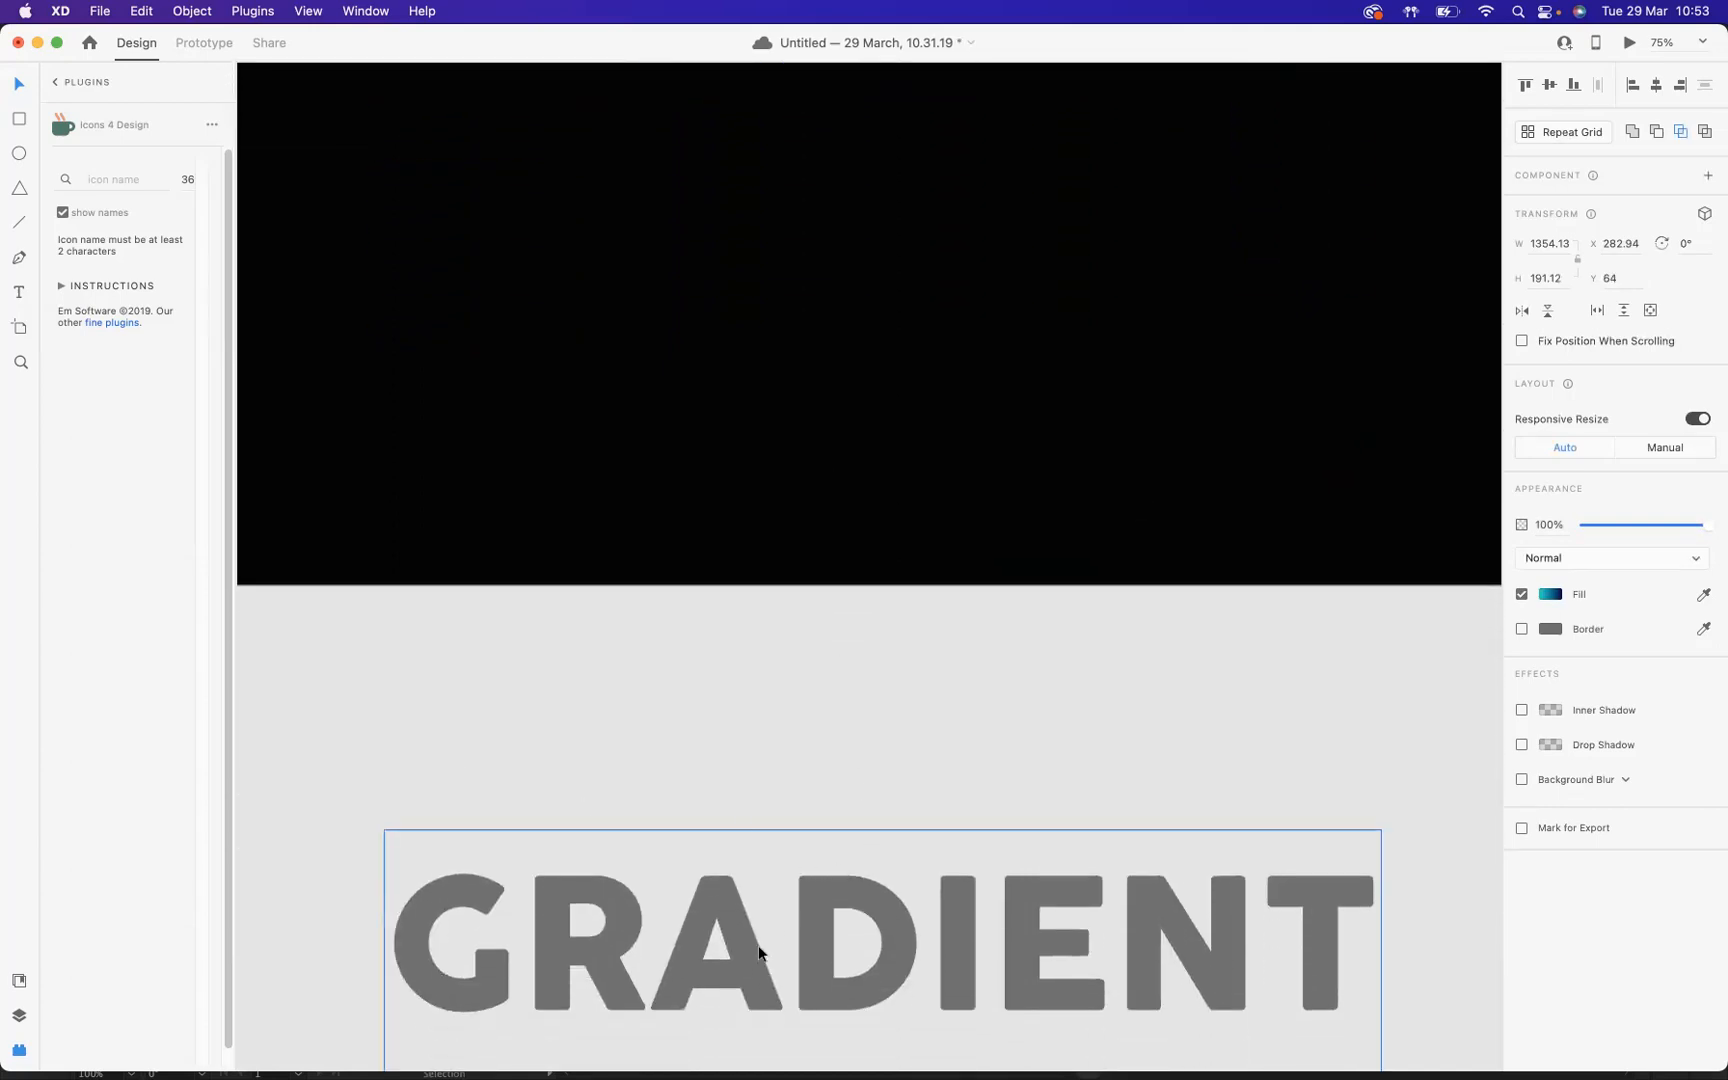
drag(825, 945, 817, 192)
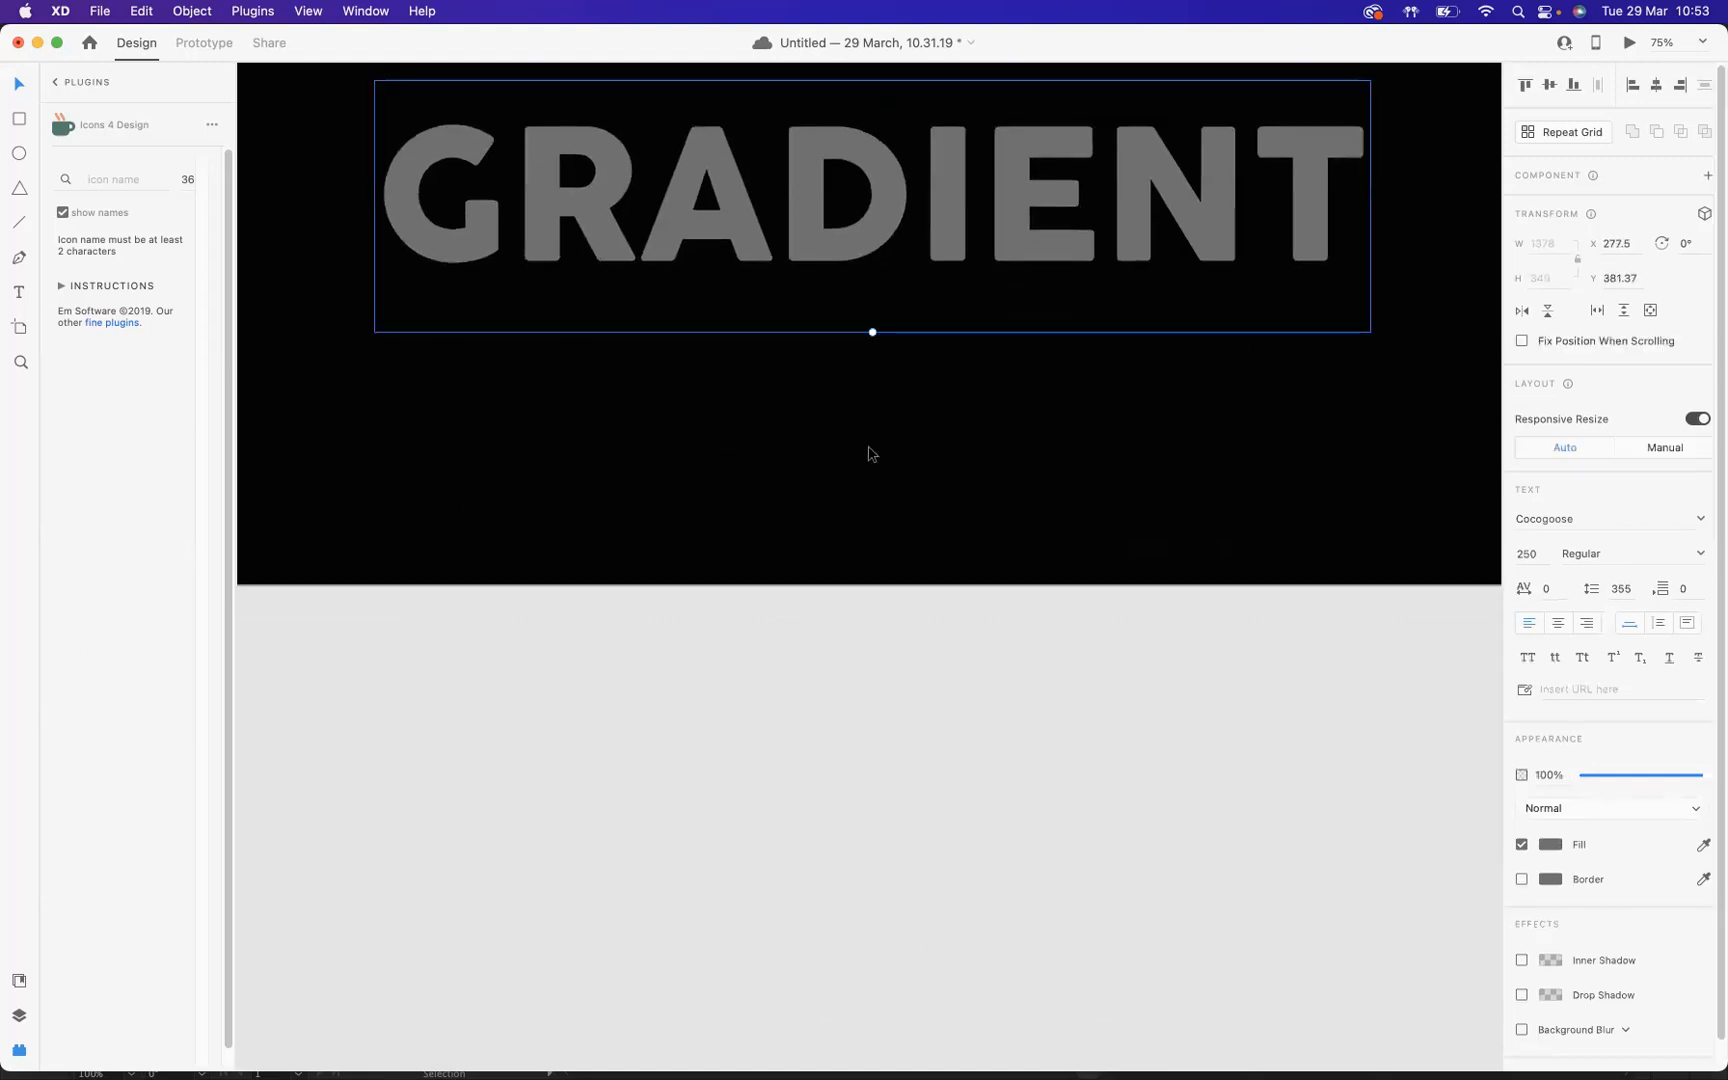
scroll(868, 451, up, 5)
scroll(868, 450, up, 1)
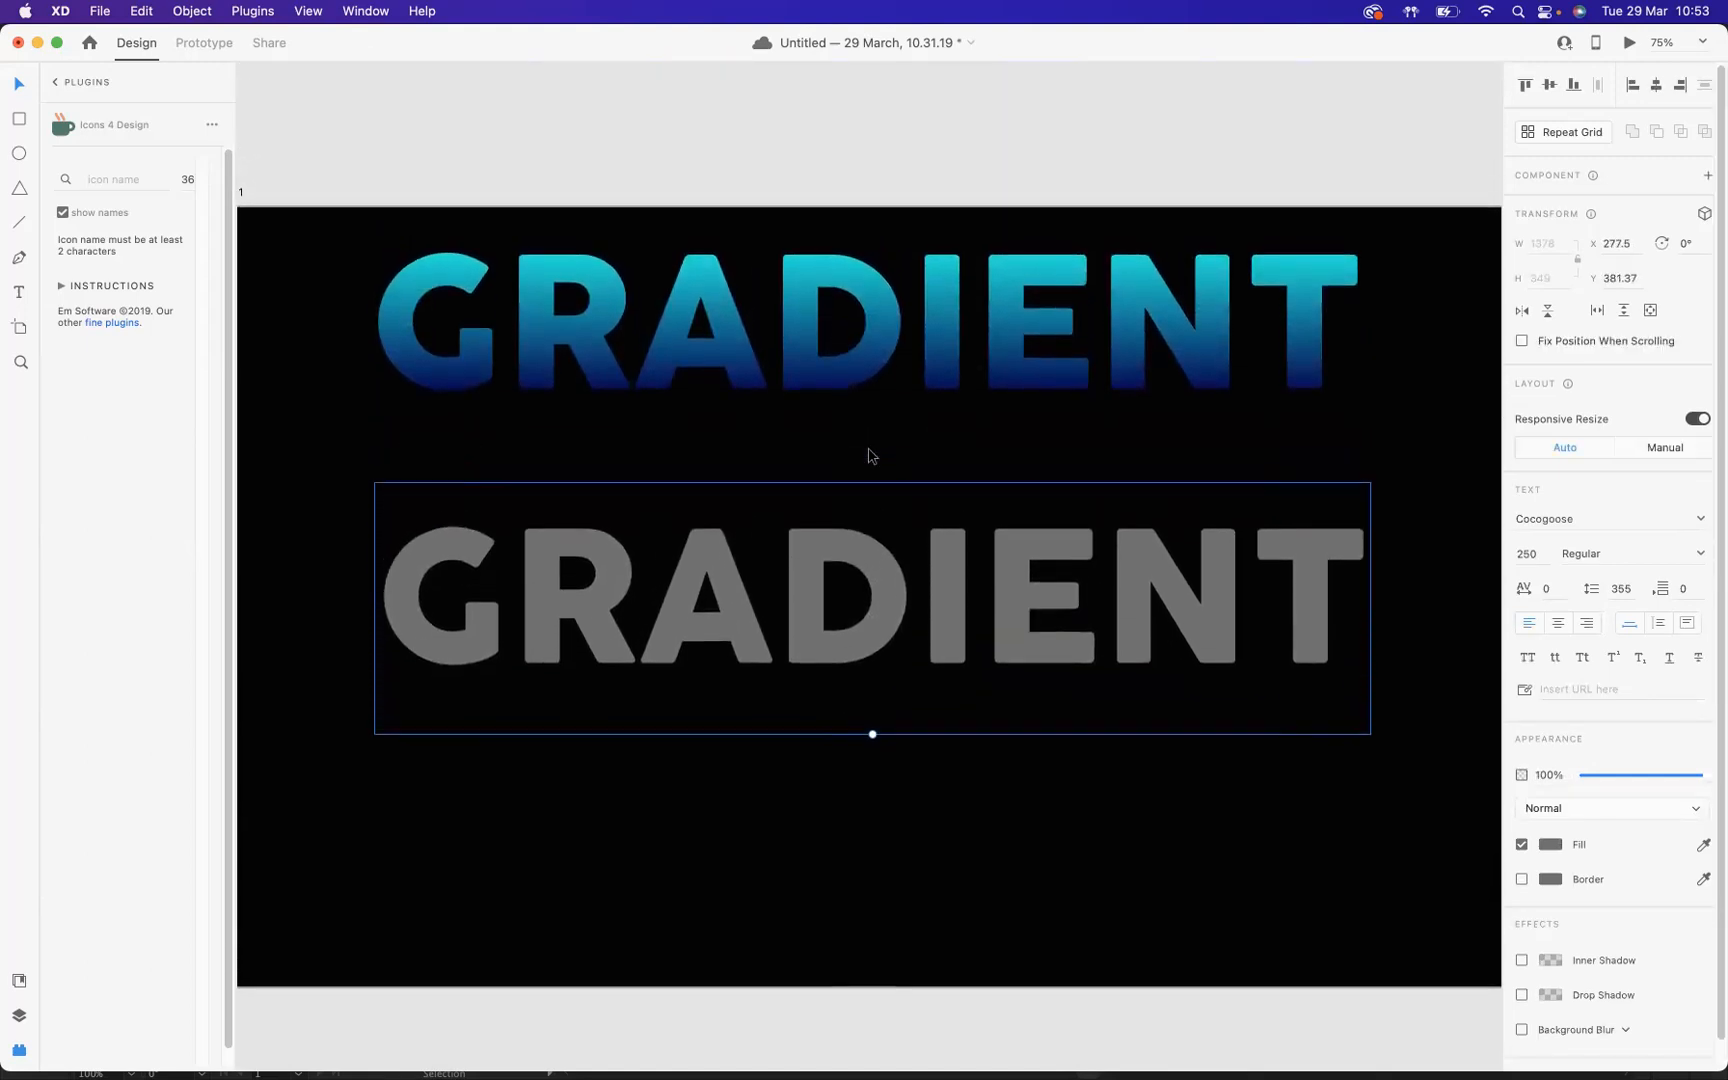
drag(817, 575, 815, 557)
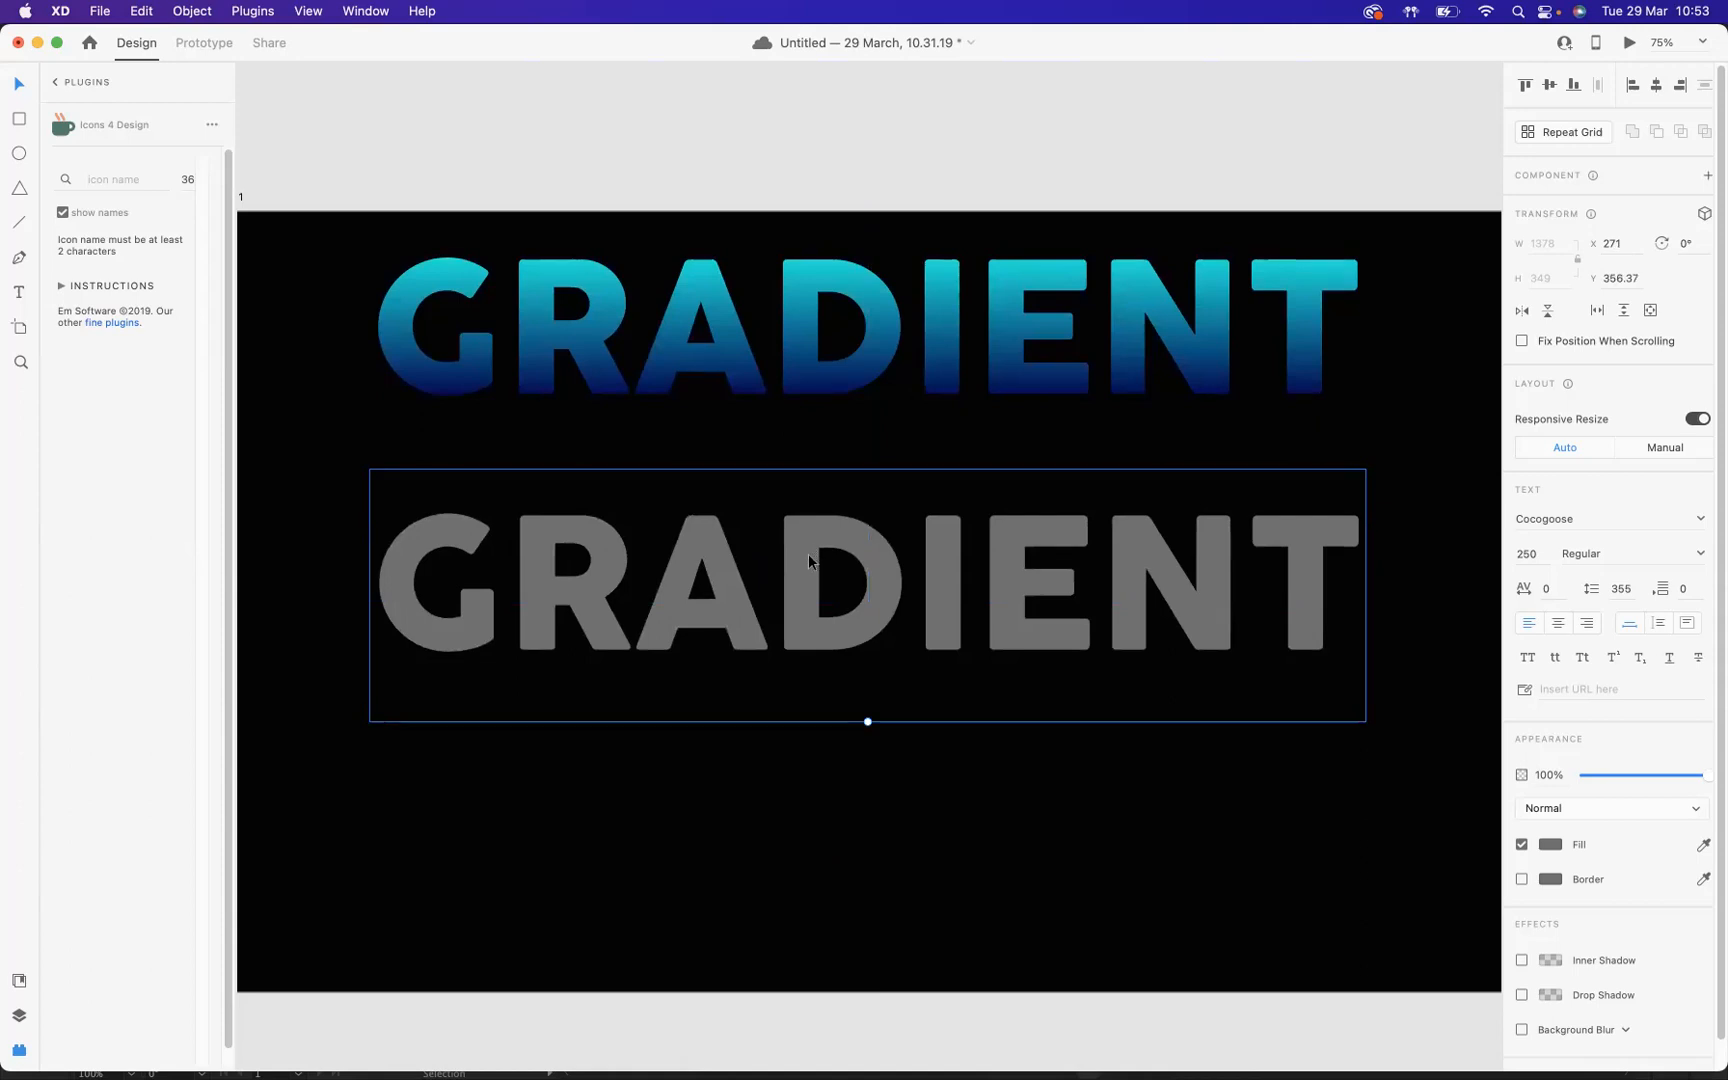
Step: Duplicate the grey text lower on the artboard at Y 731 and convert the middle grey text to a path
alt+drag(809, 556, 804, 825)
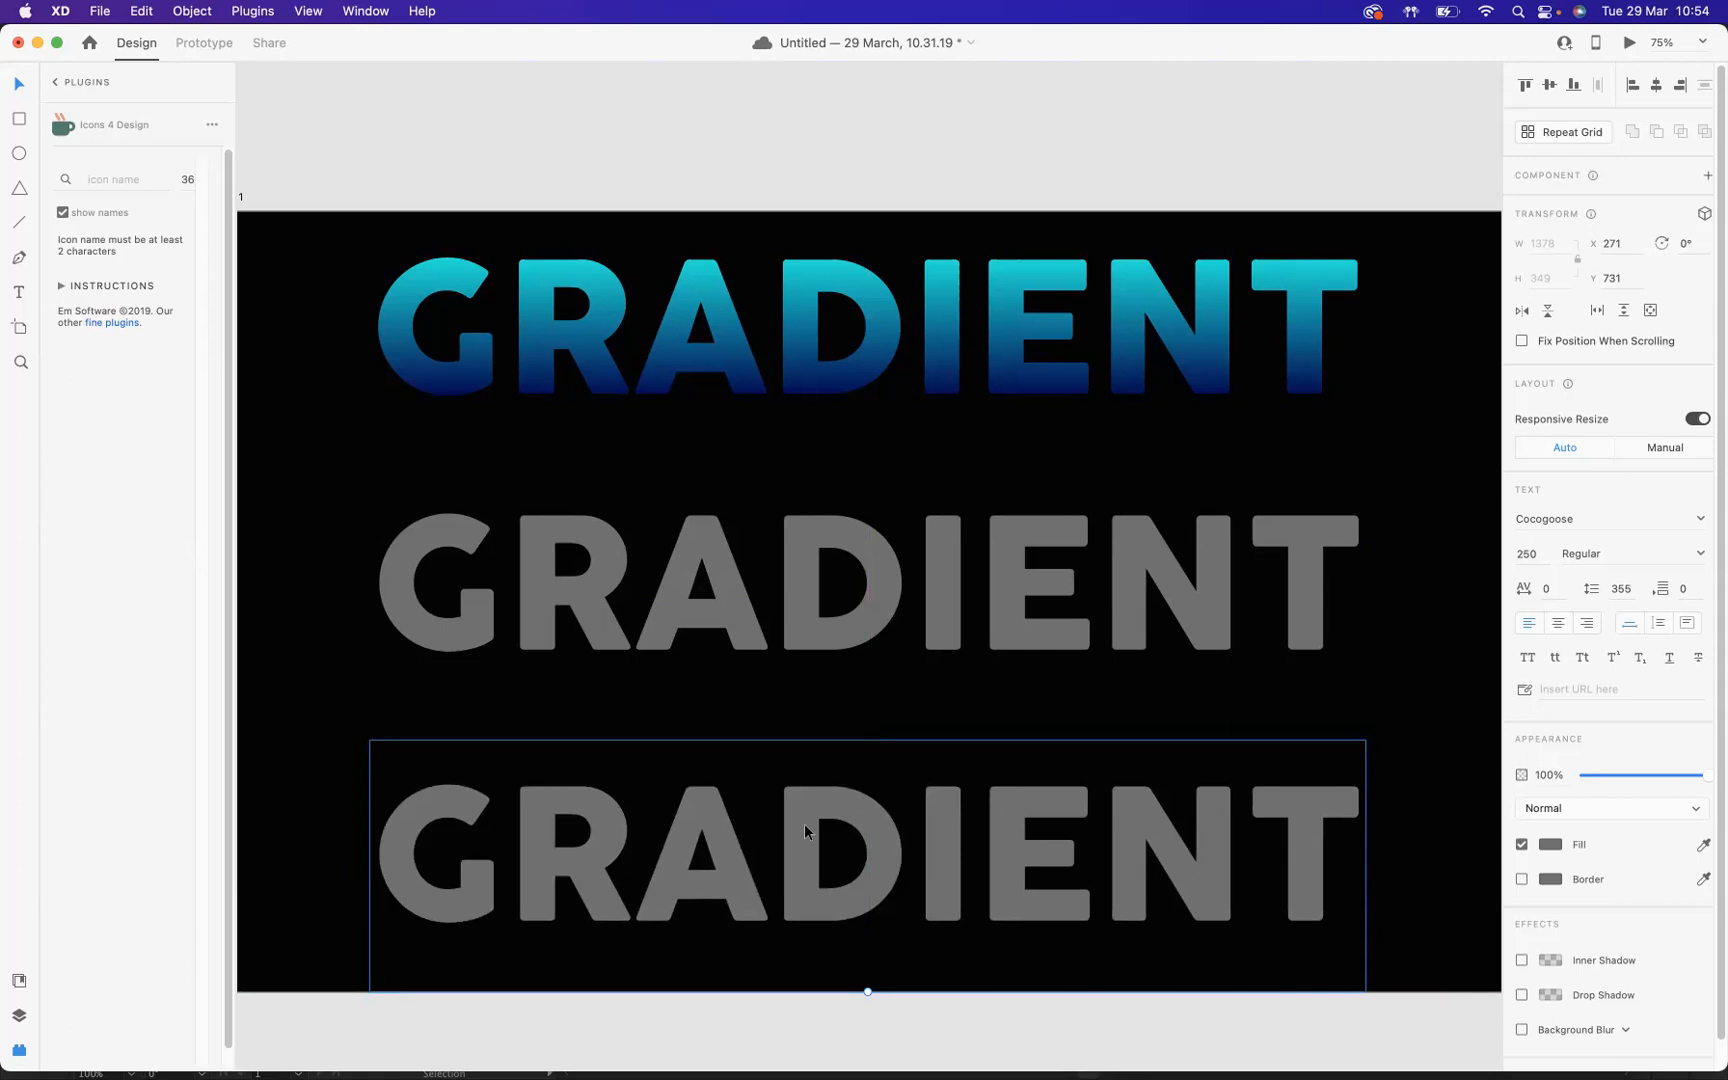
click(712, 598)
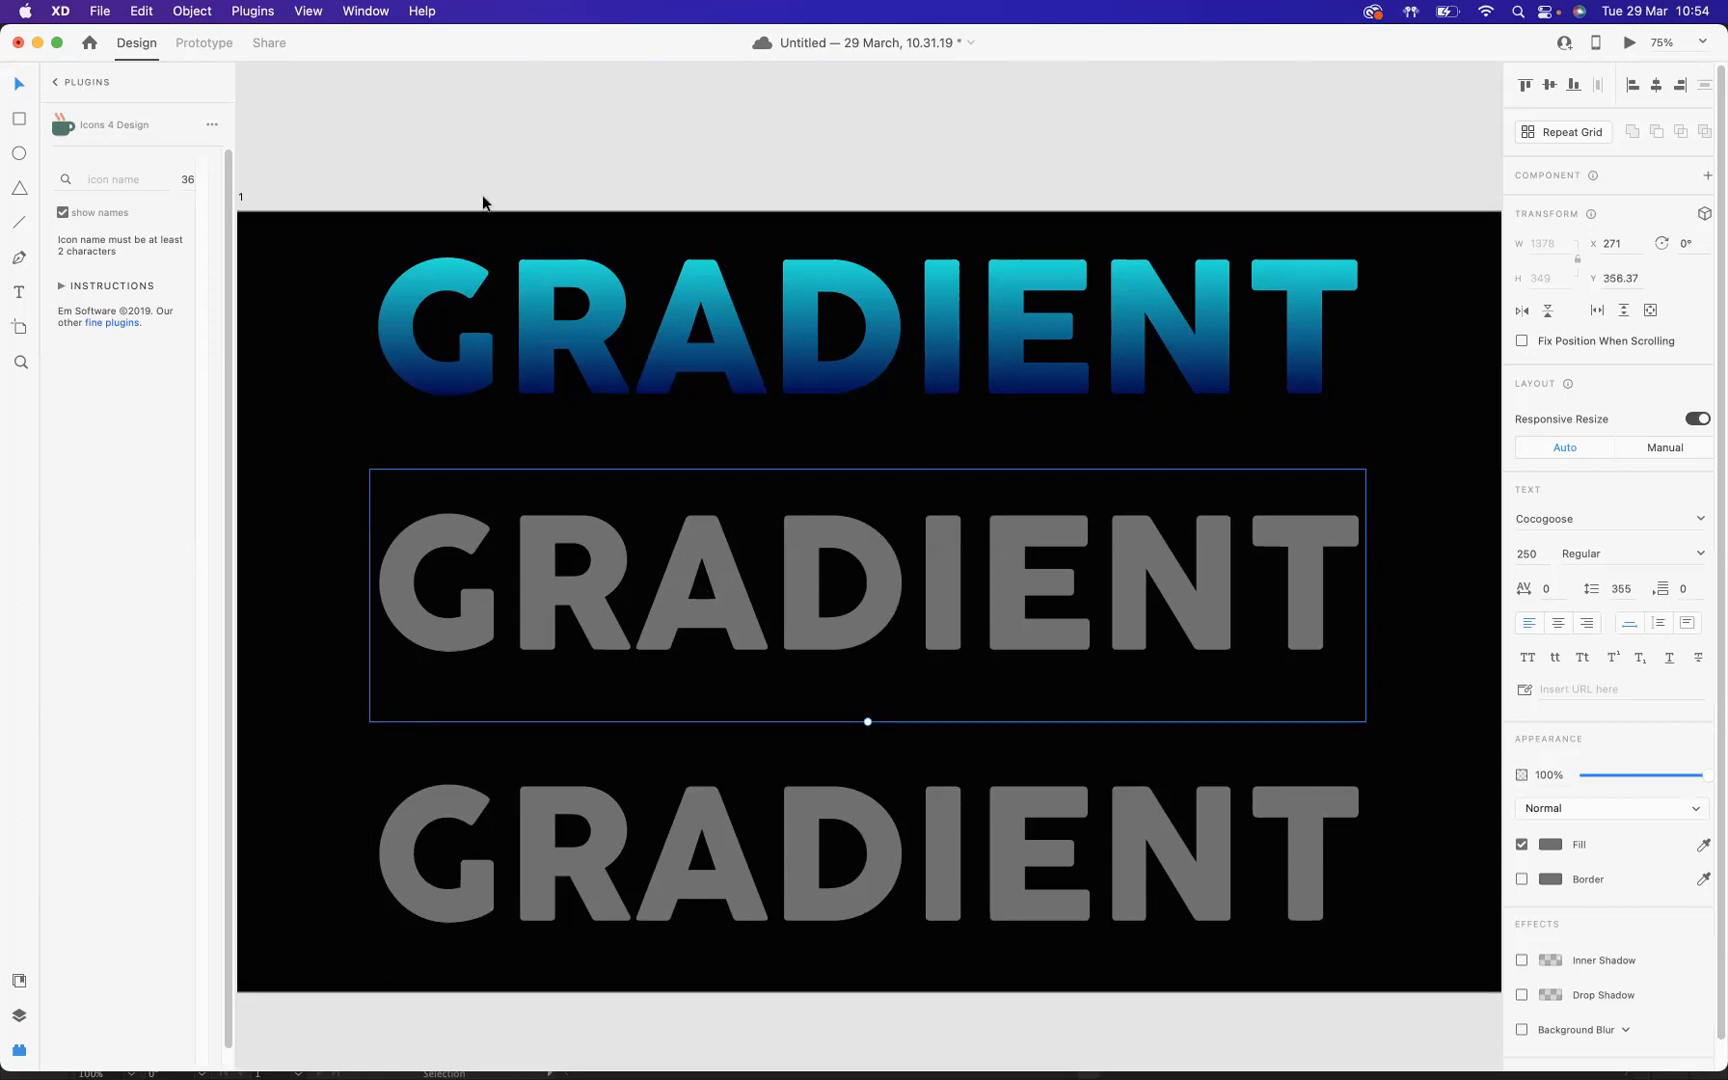
click(190, 12)
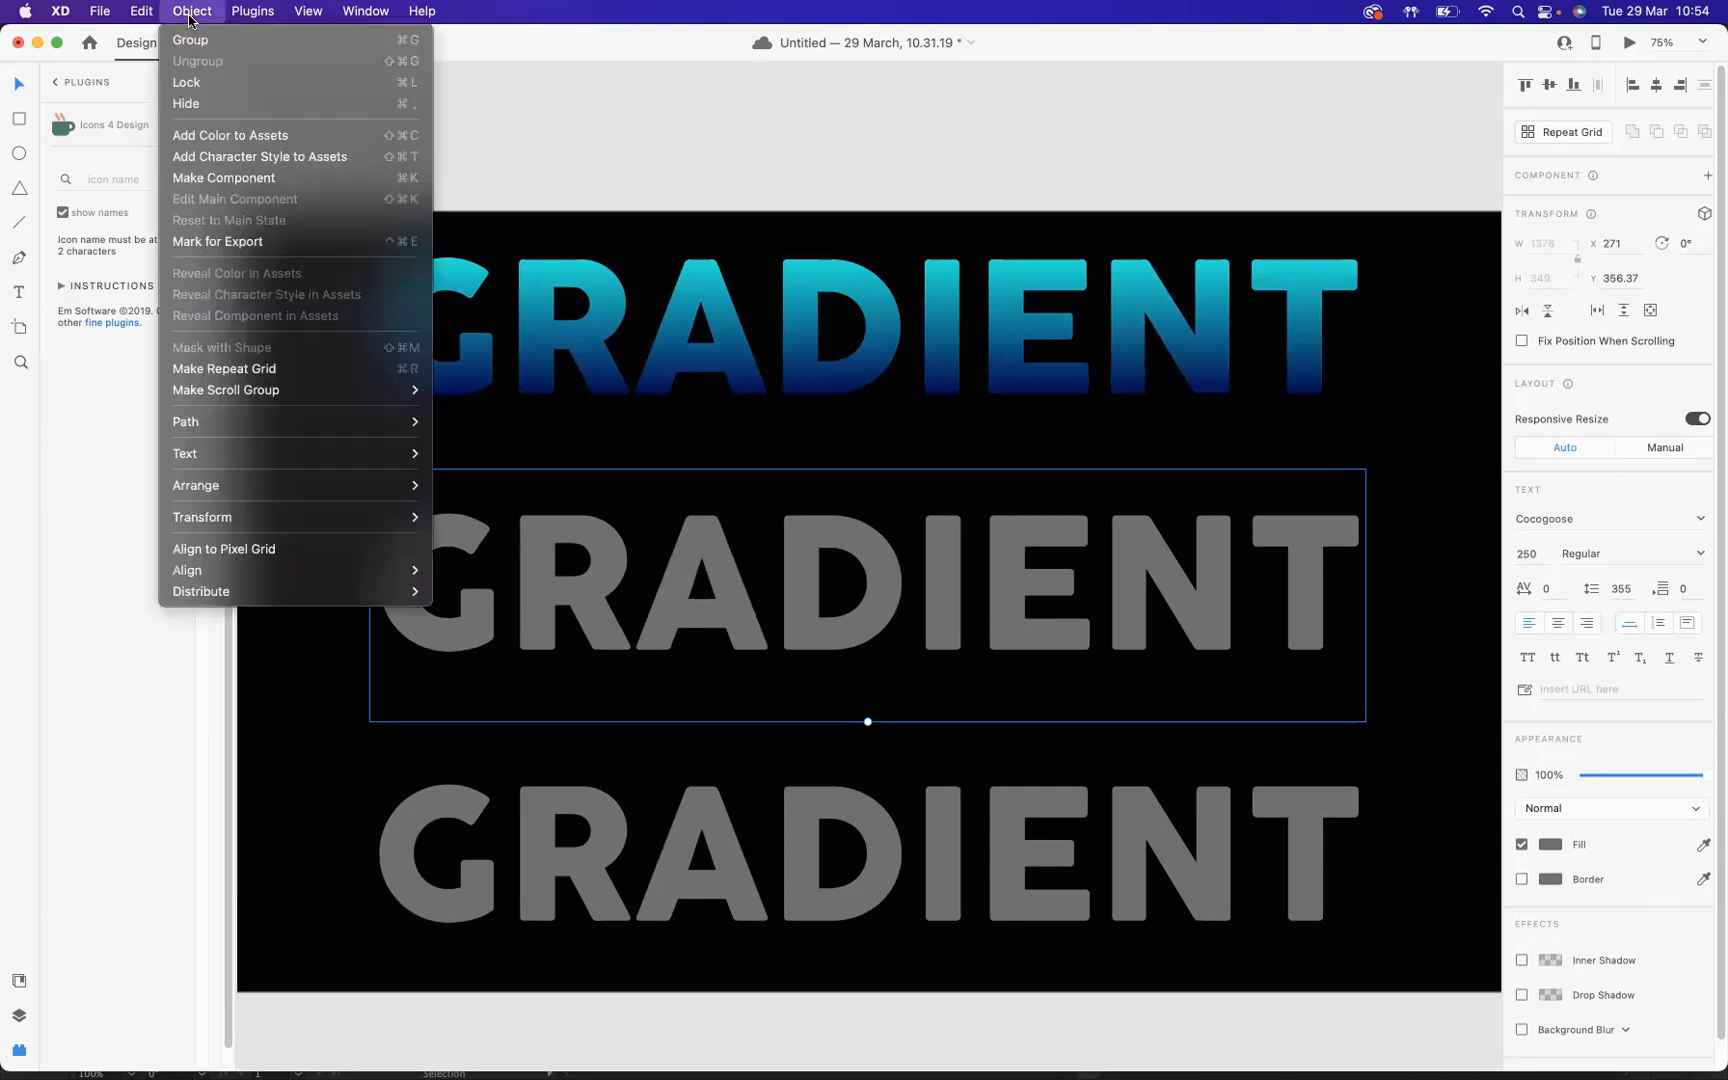
mouse_move(210, 428)
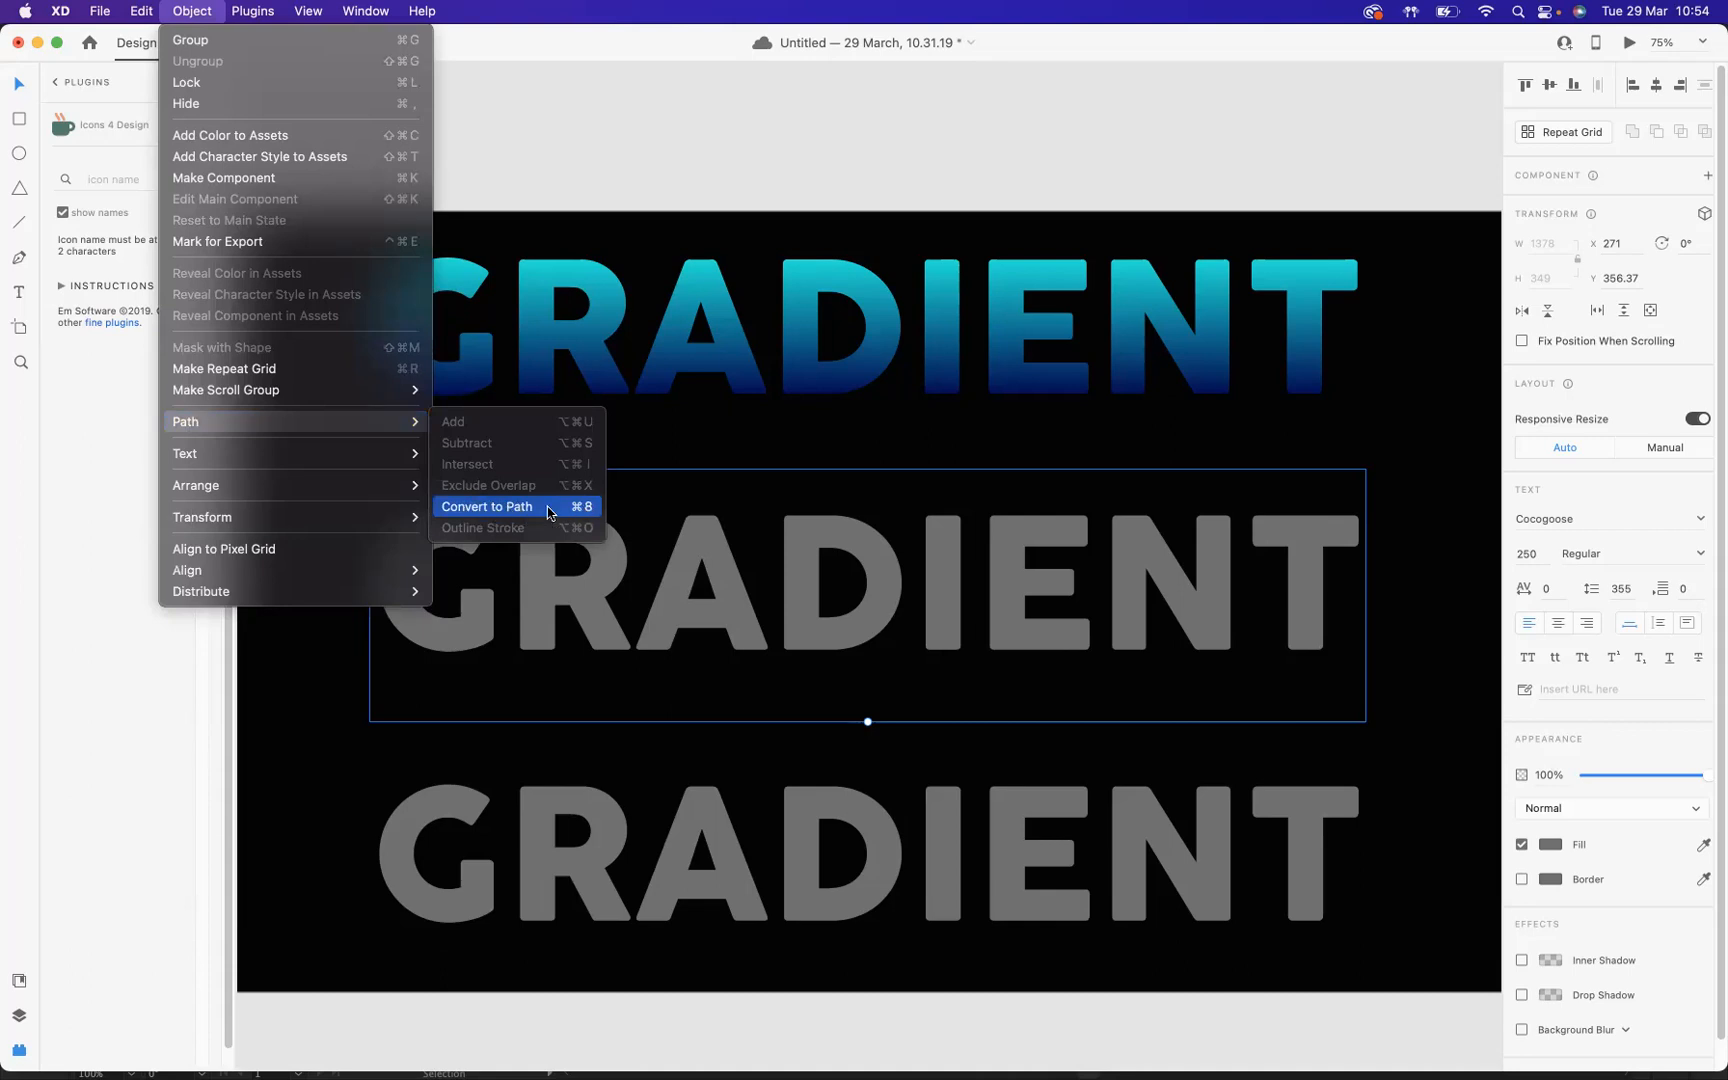
click(493, 507)
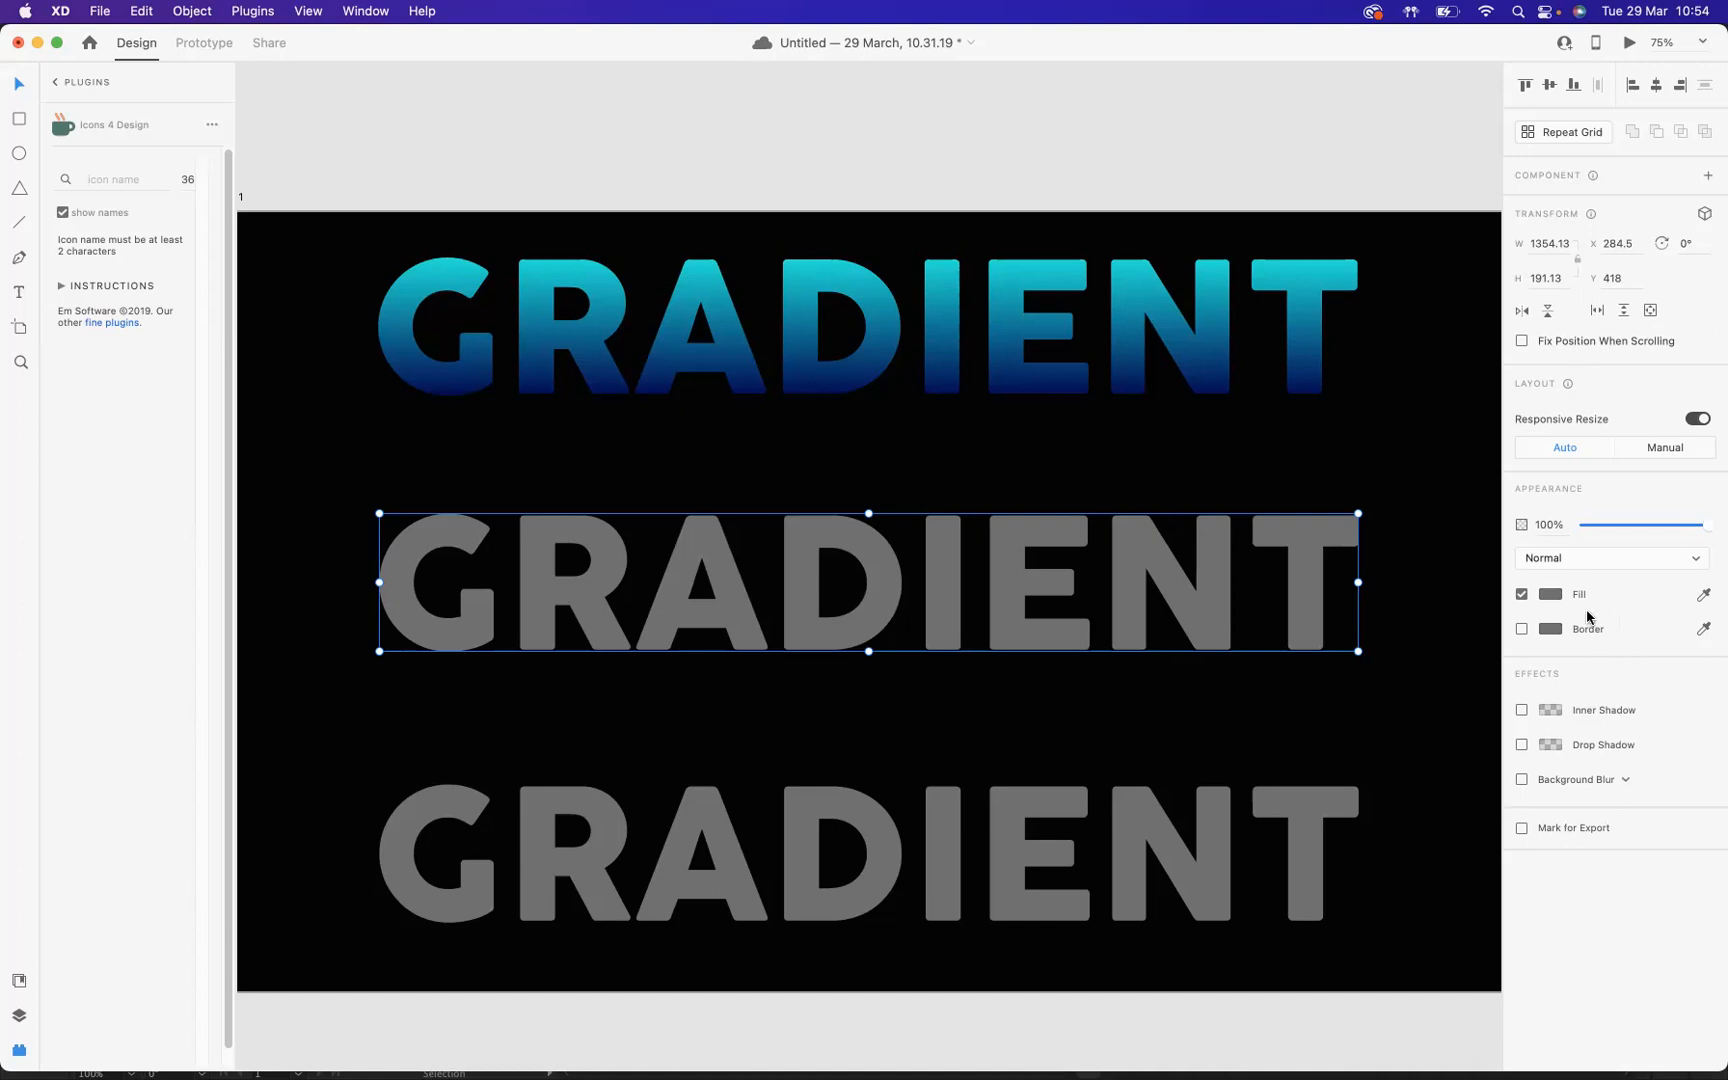
Step: Fill the middle text with a linear gradient from pink (#E88080) to blue (#004BB1)
click(1551, 594)
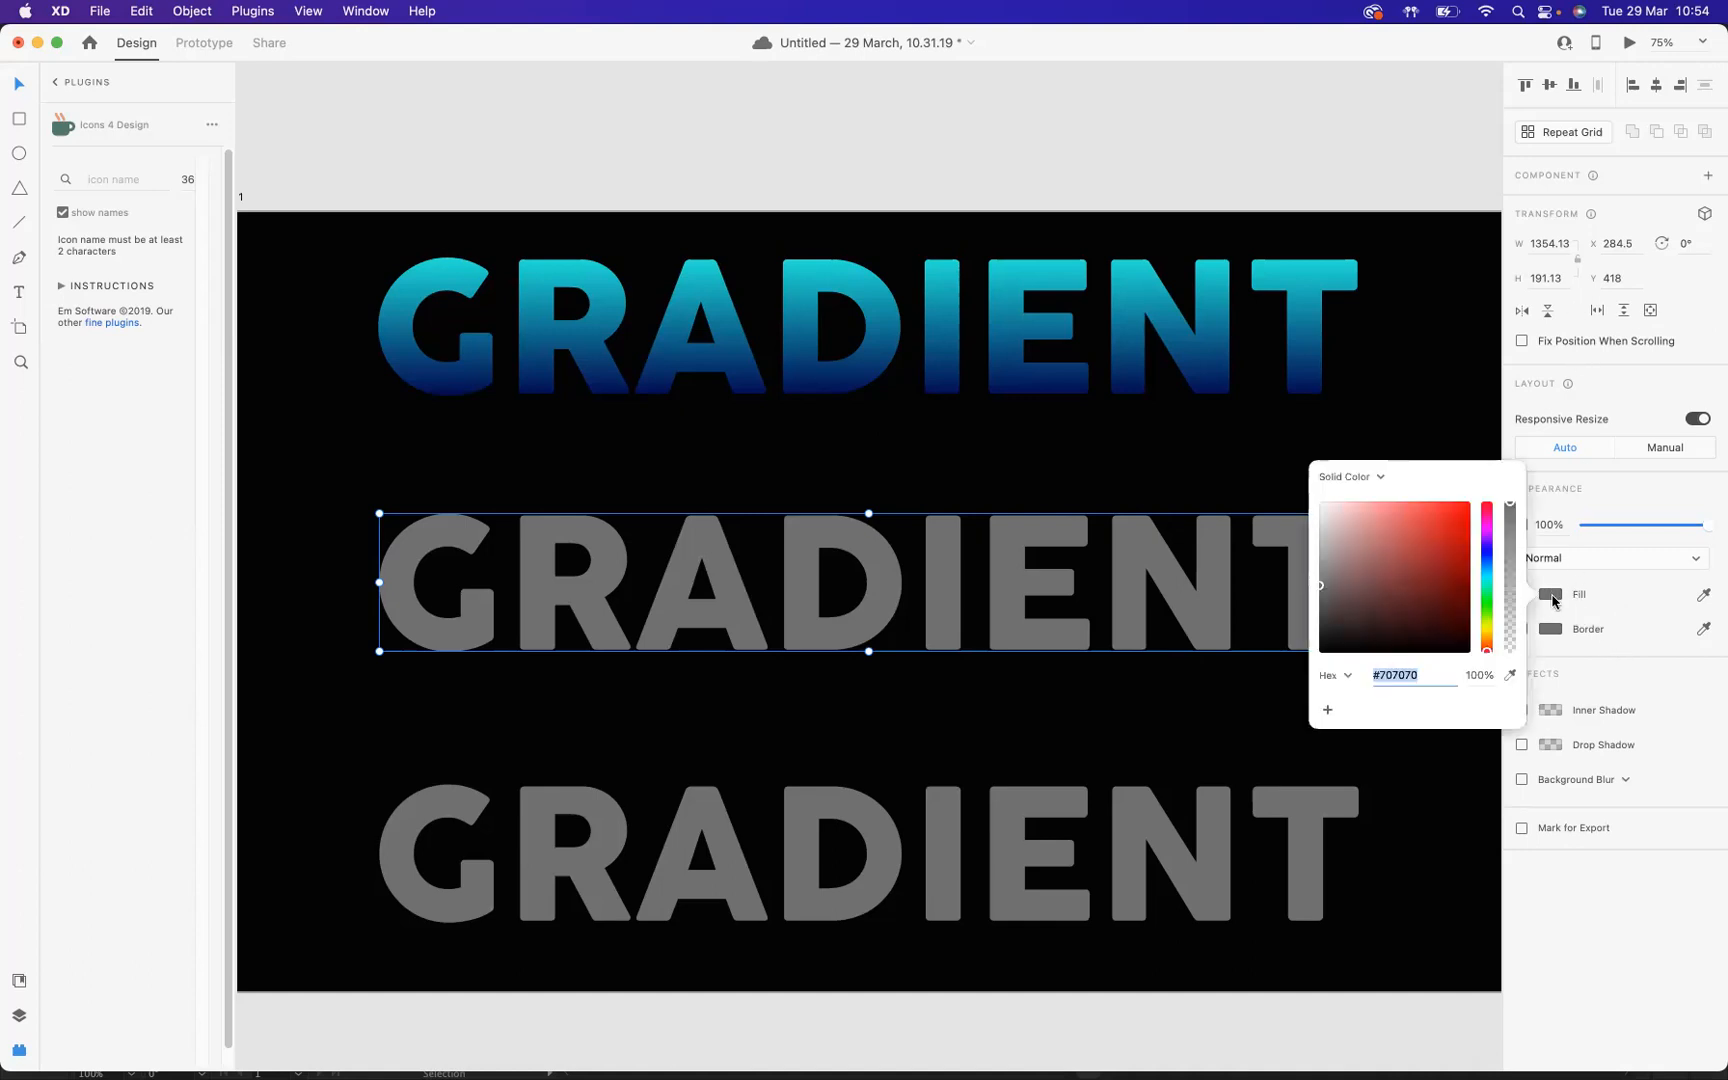
click(1381, 478)
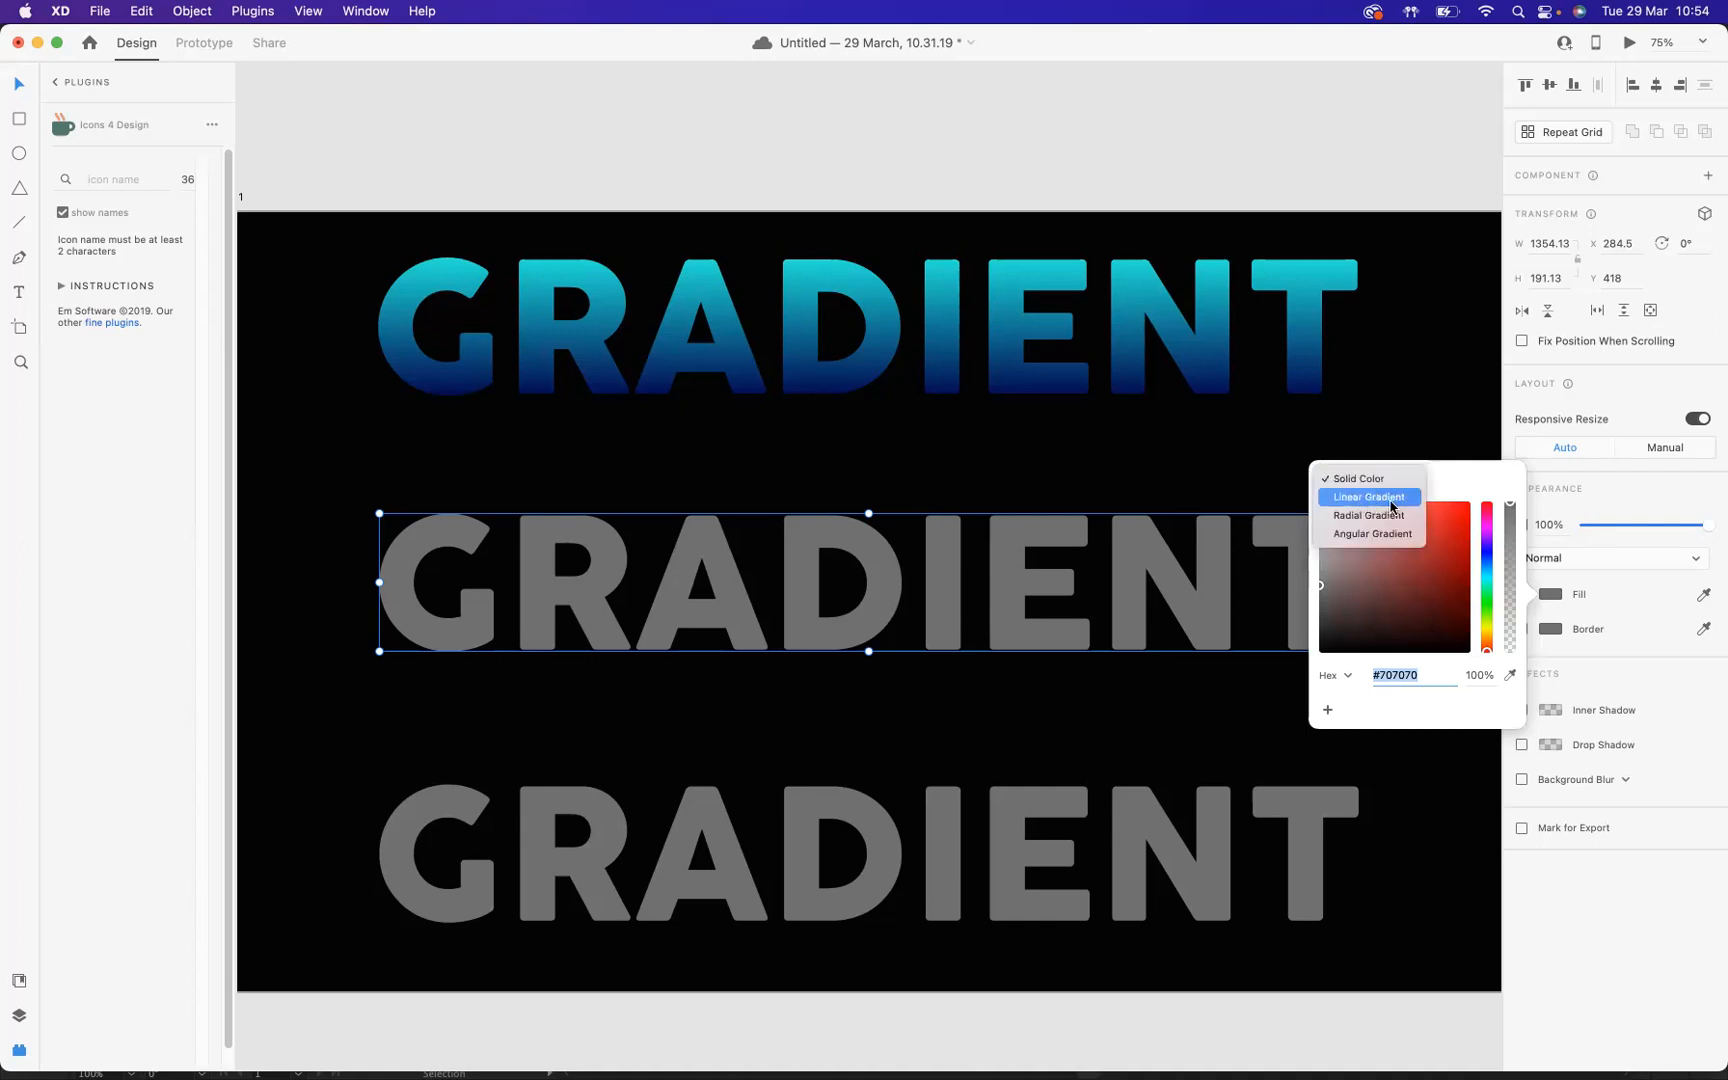
click(1375, 506)
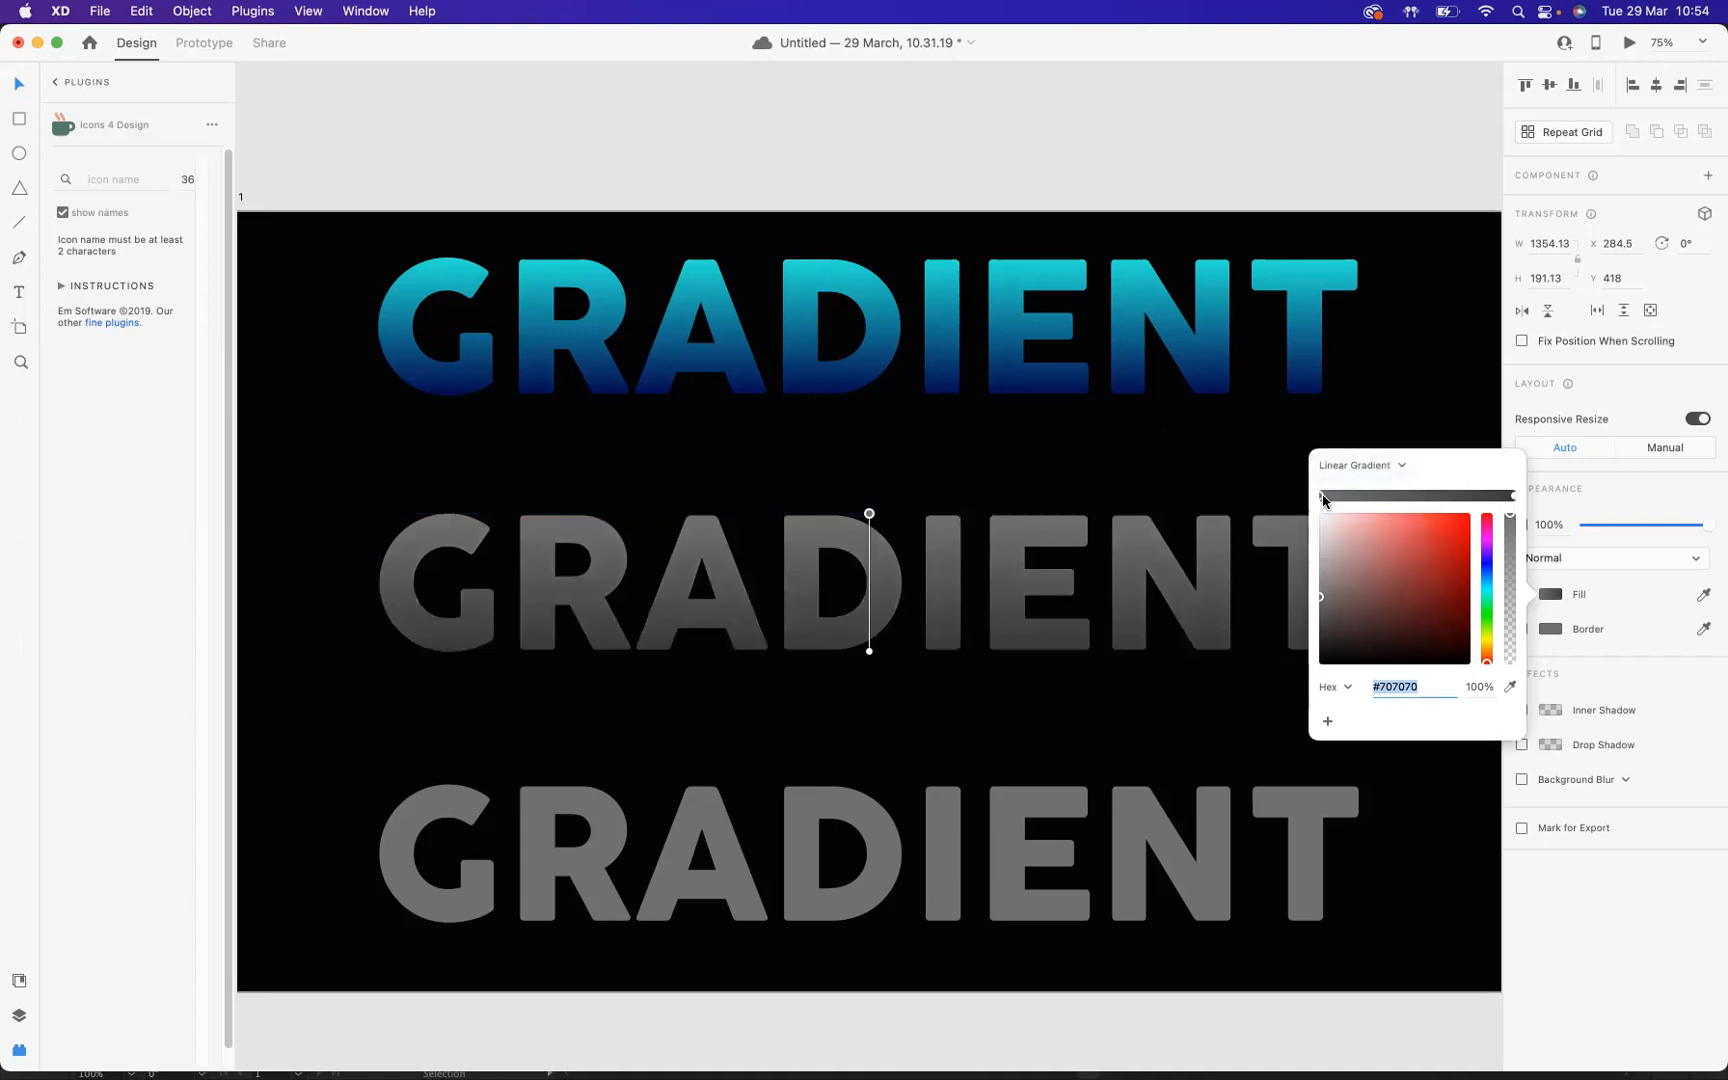
mouse_move(1338, 550)
mouse_down()
mouse_move(1365, 521)
mouse_move(1386, 526)
mouse_up()
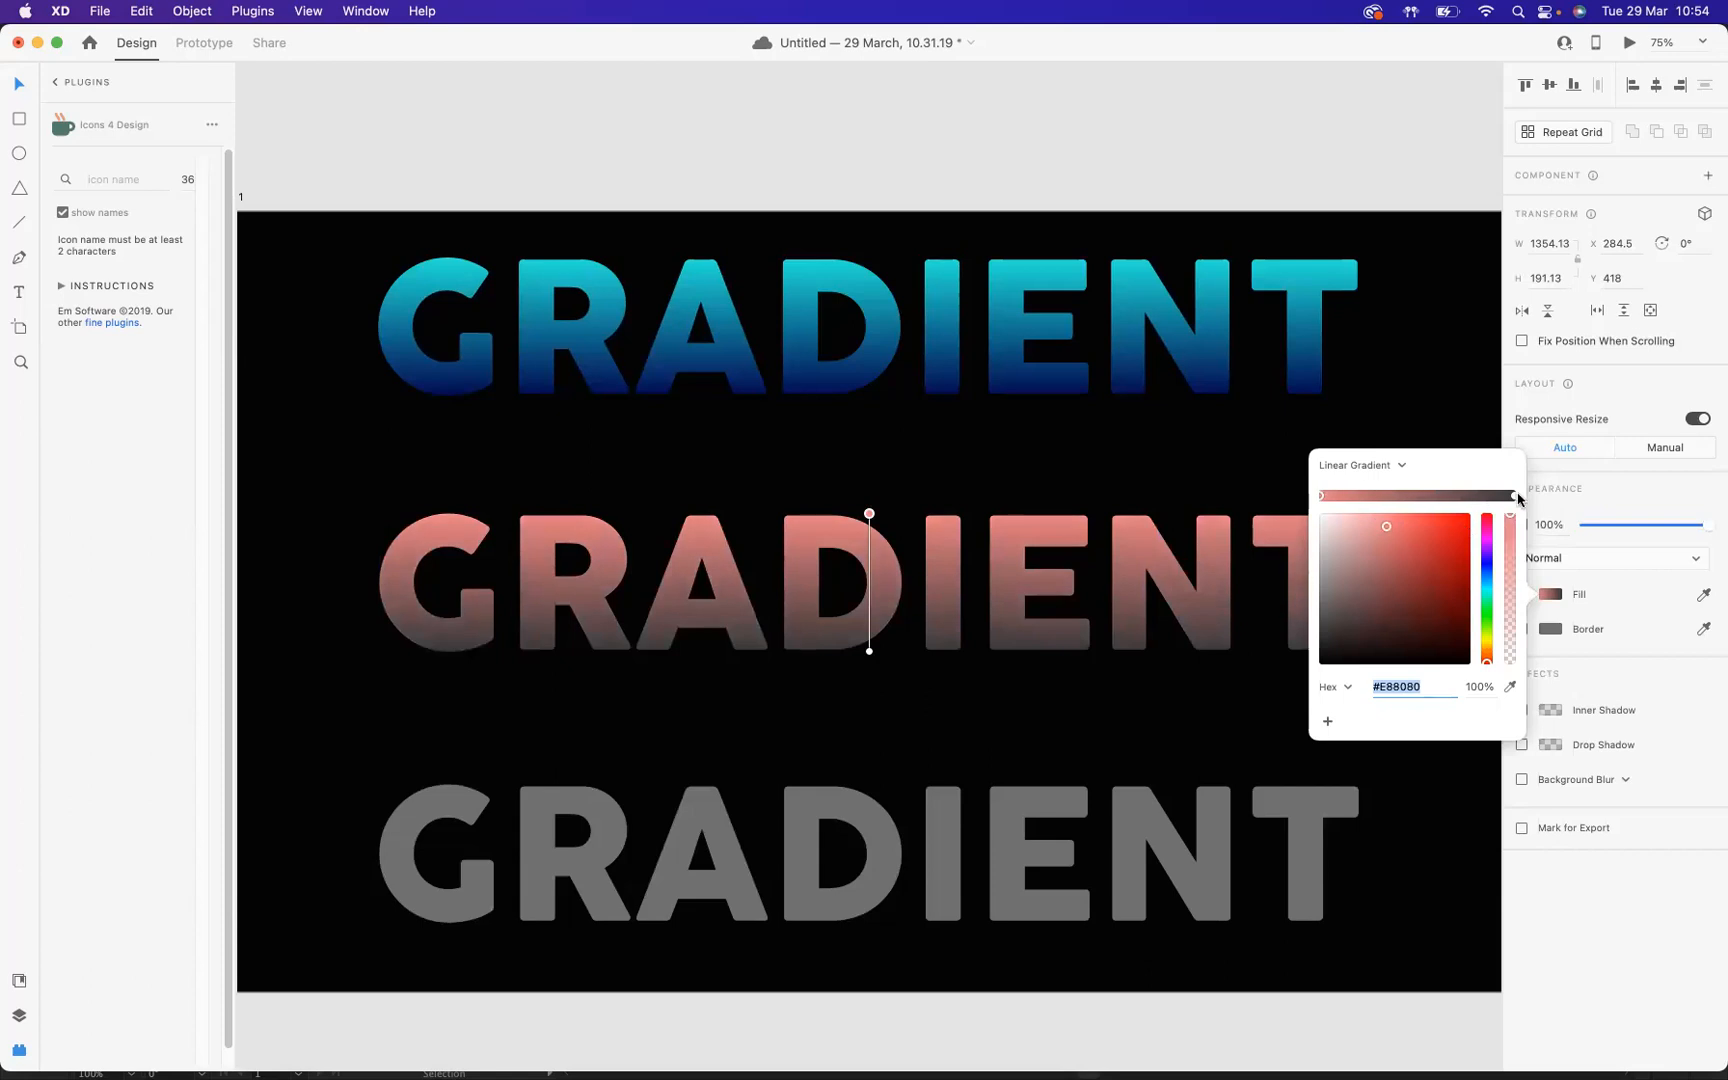
click(1513, 496)
mouse_move(1487, 548)
mouse_down()
mouse_move(1487, 590)
mouse_move(1457, 558)
mouse_move(1462, 584)
mouse_move(1469, 559)
mouse_up()
click(1444, 571)
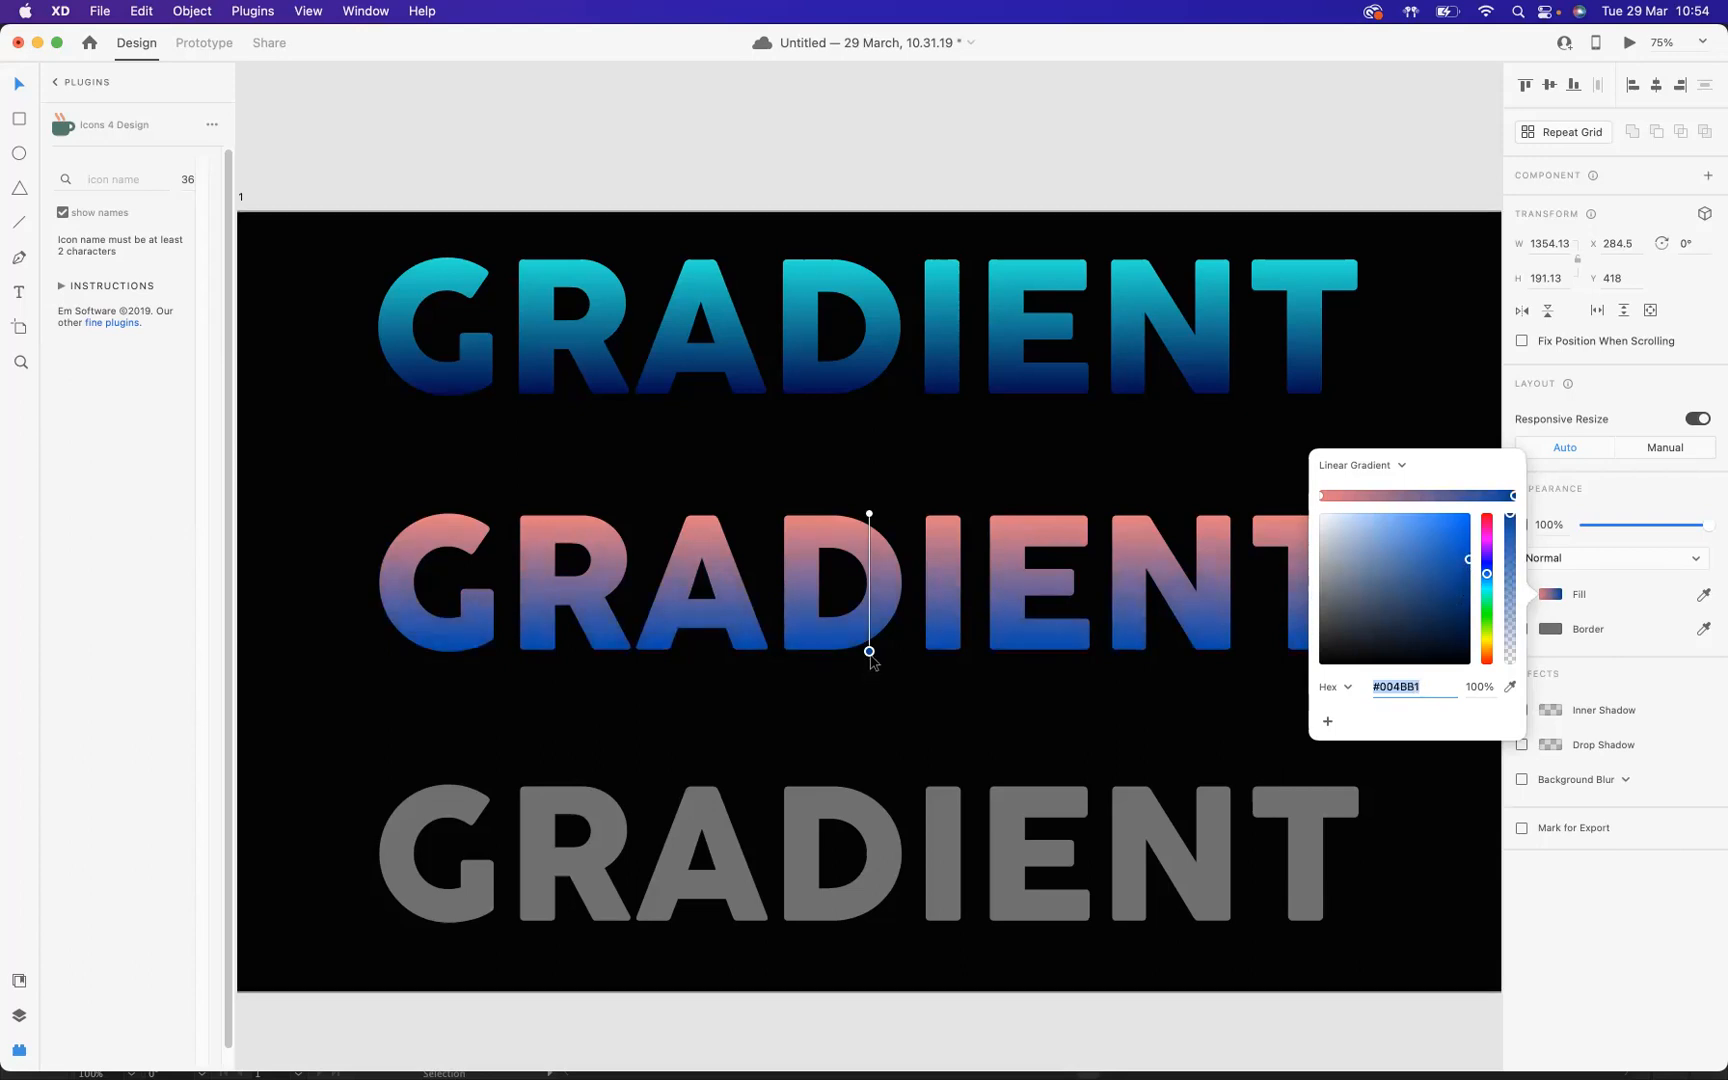
Step: Reorient the middle text's gradient diagonally, with the blue end under the letter R and the pink end above the letter N
drag(869, 651, 689, 667)
drag(872, 512, 1161, 519)
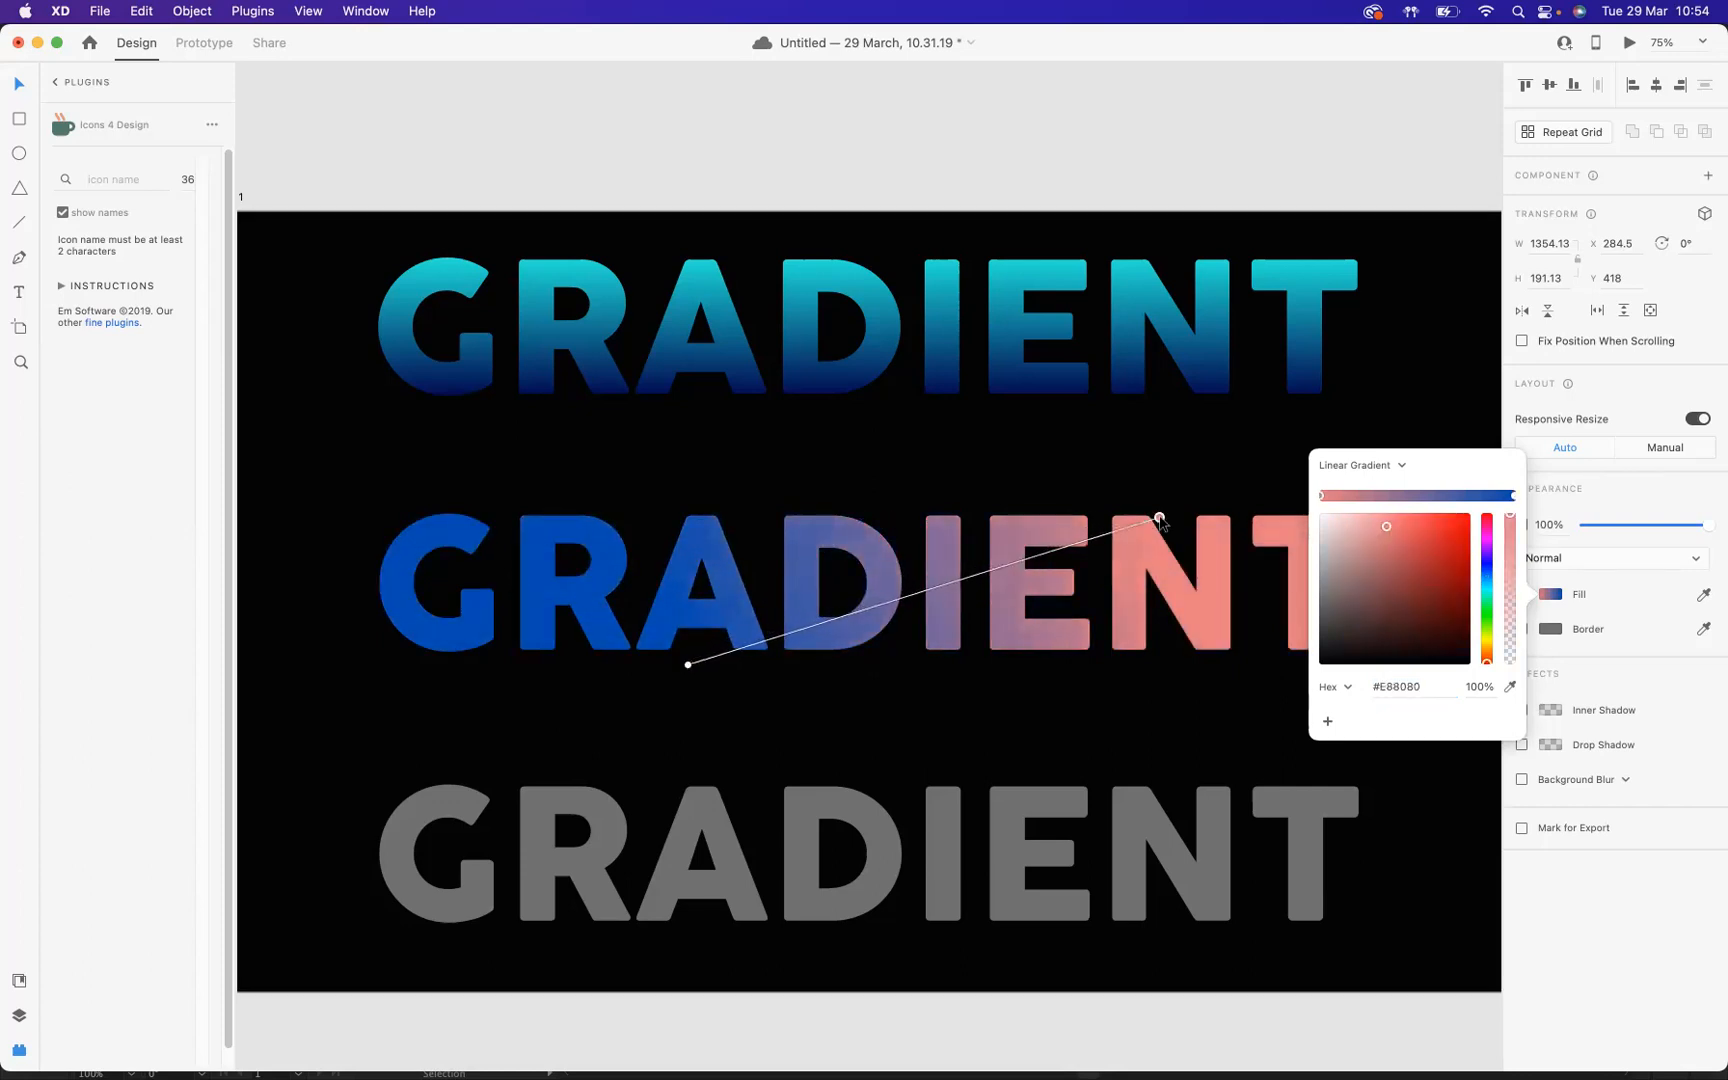
drag(688, 665, 604, 659)
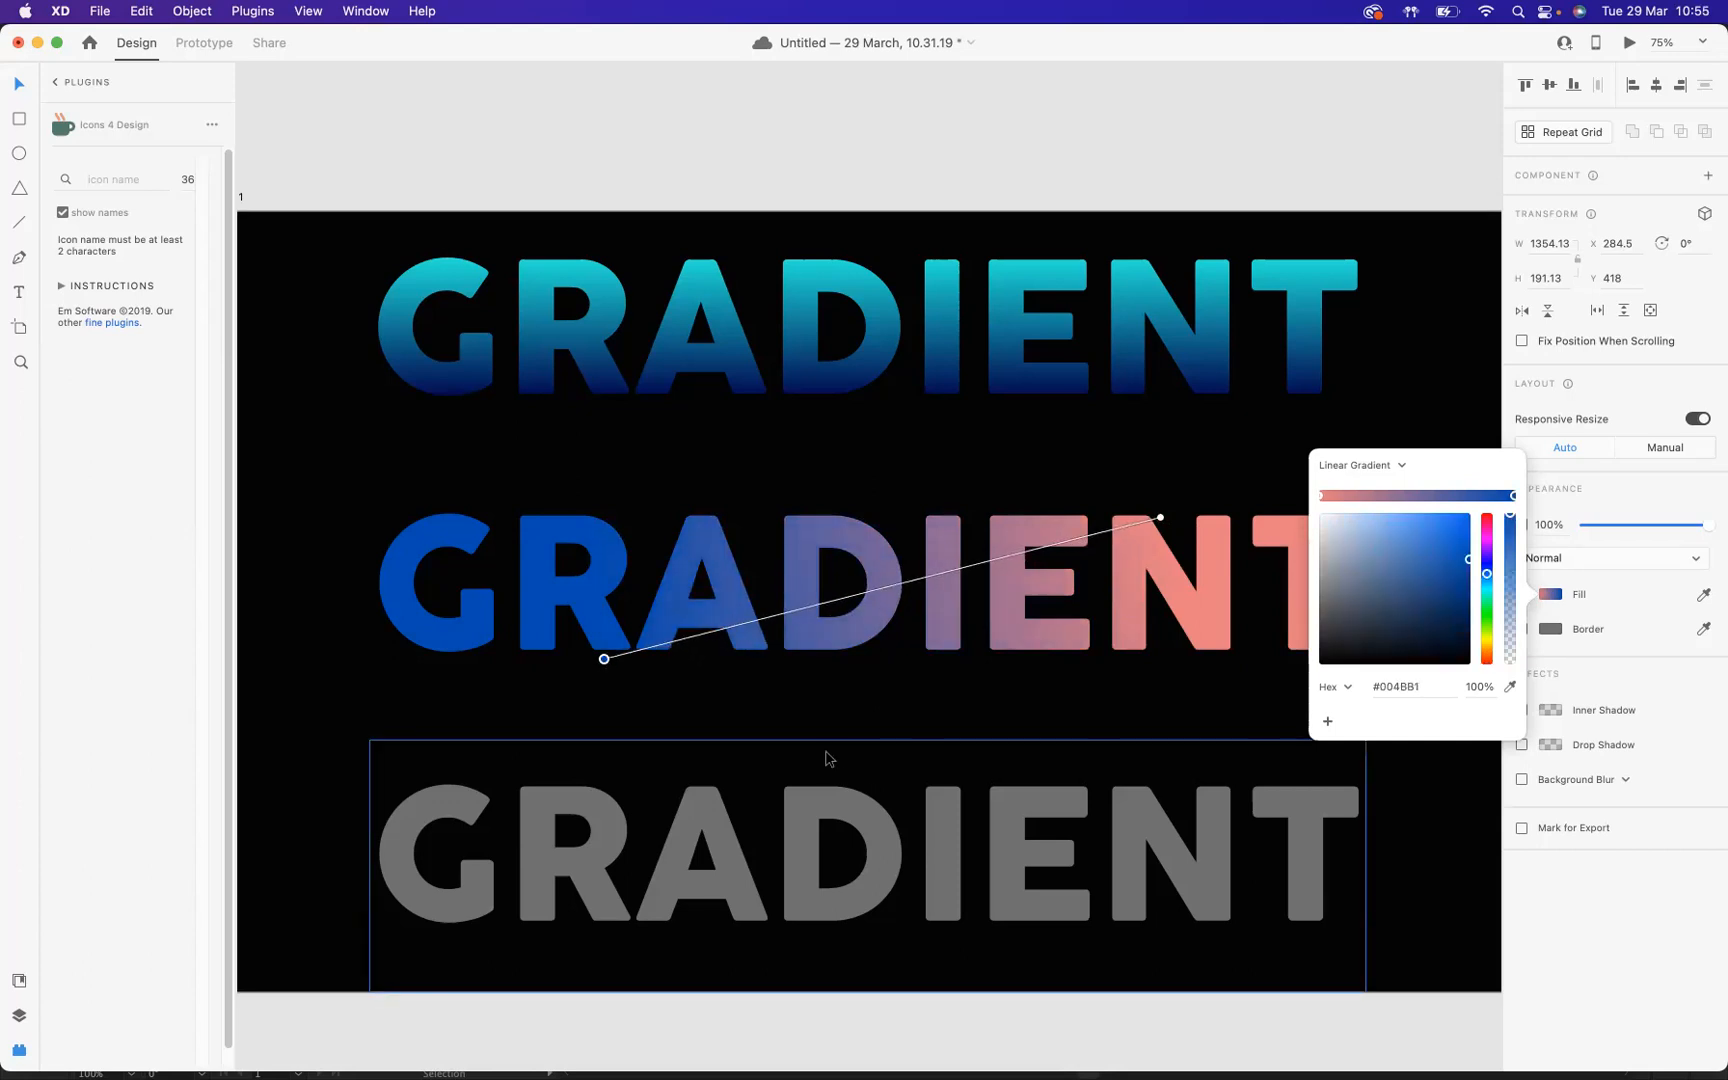
click(1453, 415)
Step: Shift the remaining grey text up to Y 707 and draw a rectangle about 1441 by 362 over it
drag(936, 855, 937, 845)
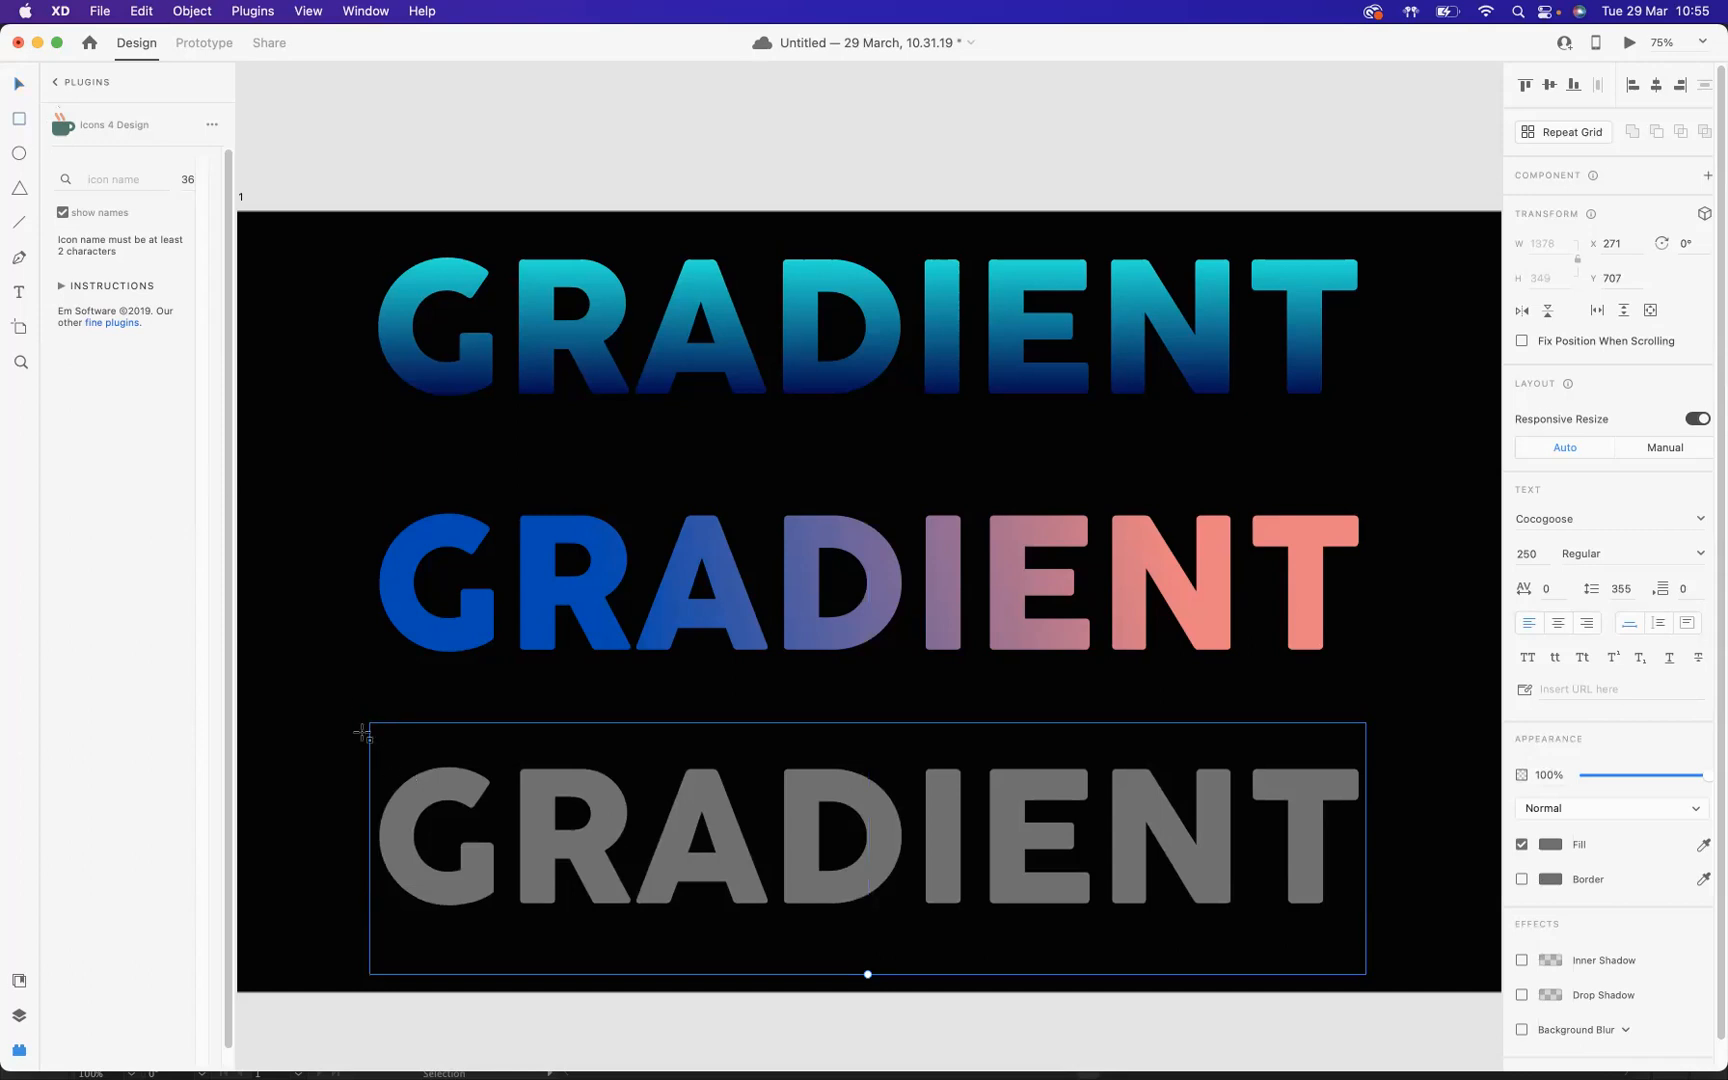
mouse_move(324, 702)
mouse_down()
mouse_move(372, 858)
mouse_move(1473, 968)
mouse_move(1358, 967)
mouse_up()
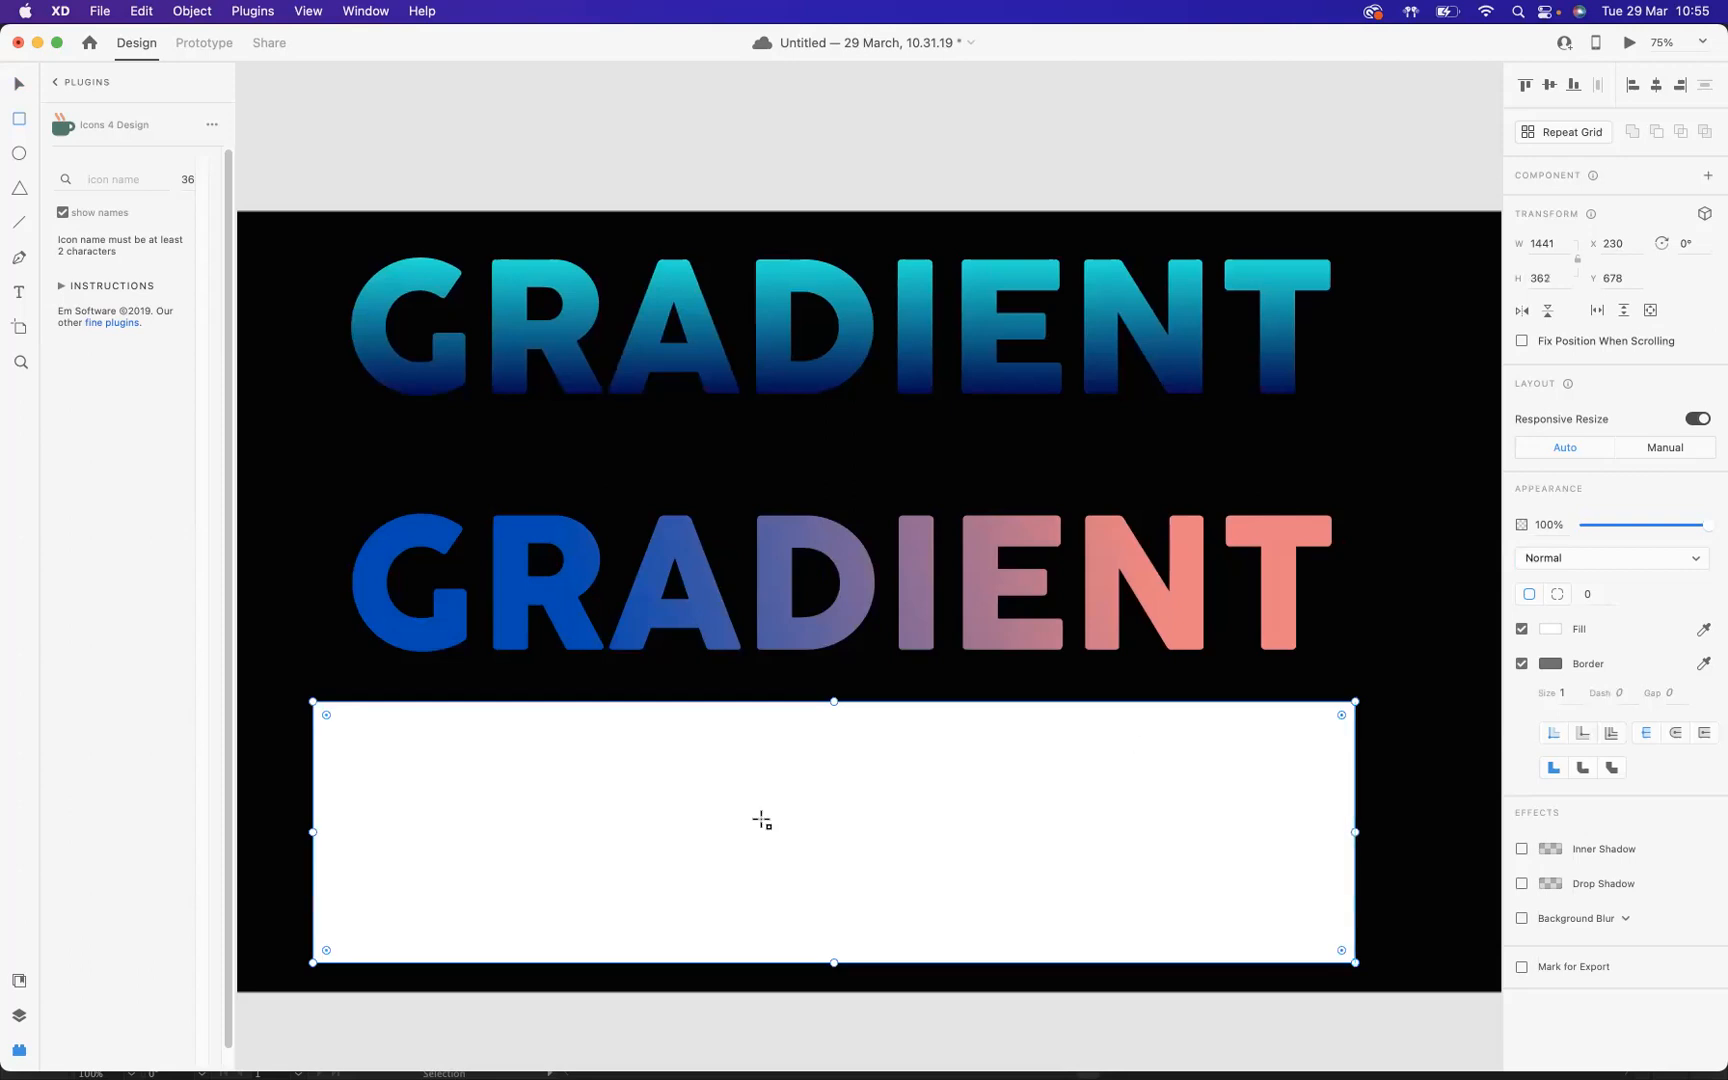
Step: Fill the rectangle with a linear gradient from light blue (#22D1F0) to muted purple (#615EA0)
click(1548, 634)
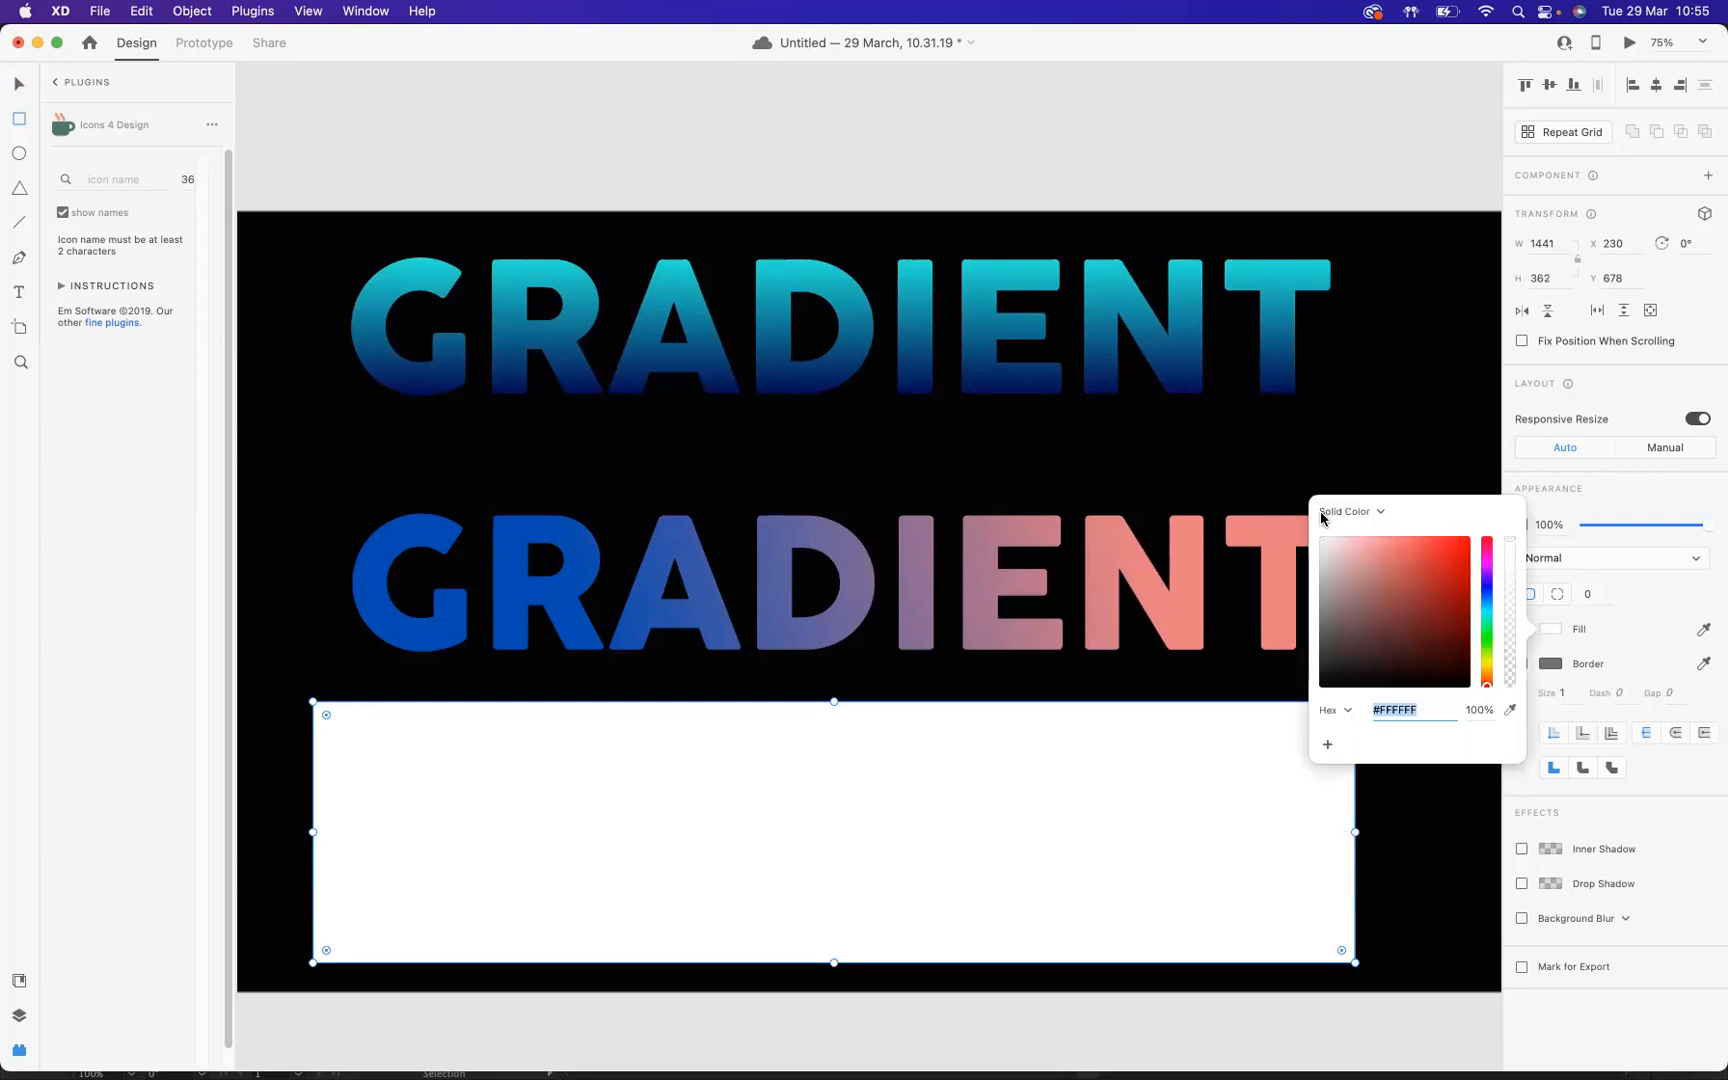
click(1383, 515)
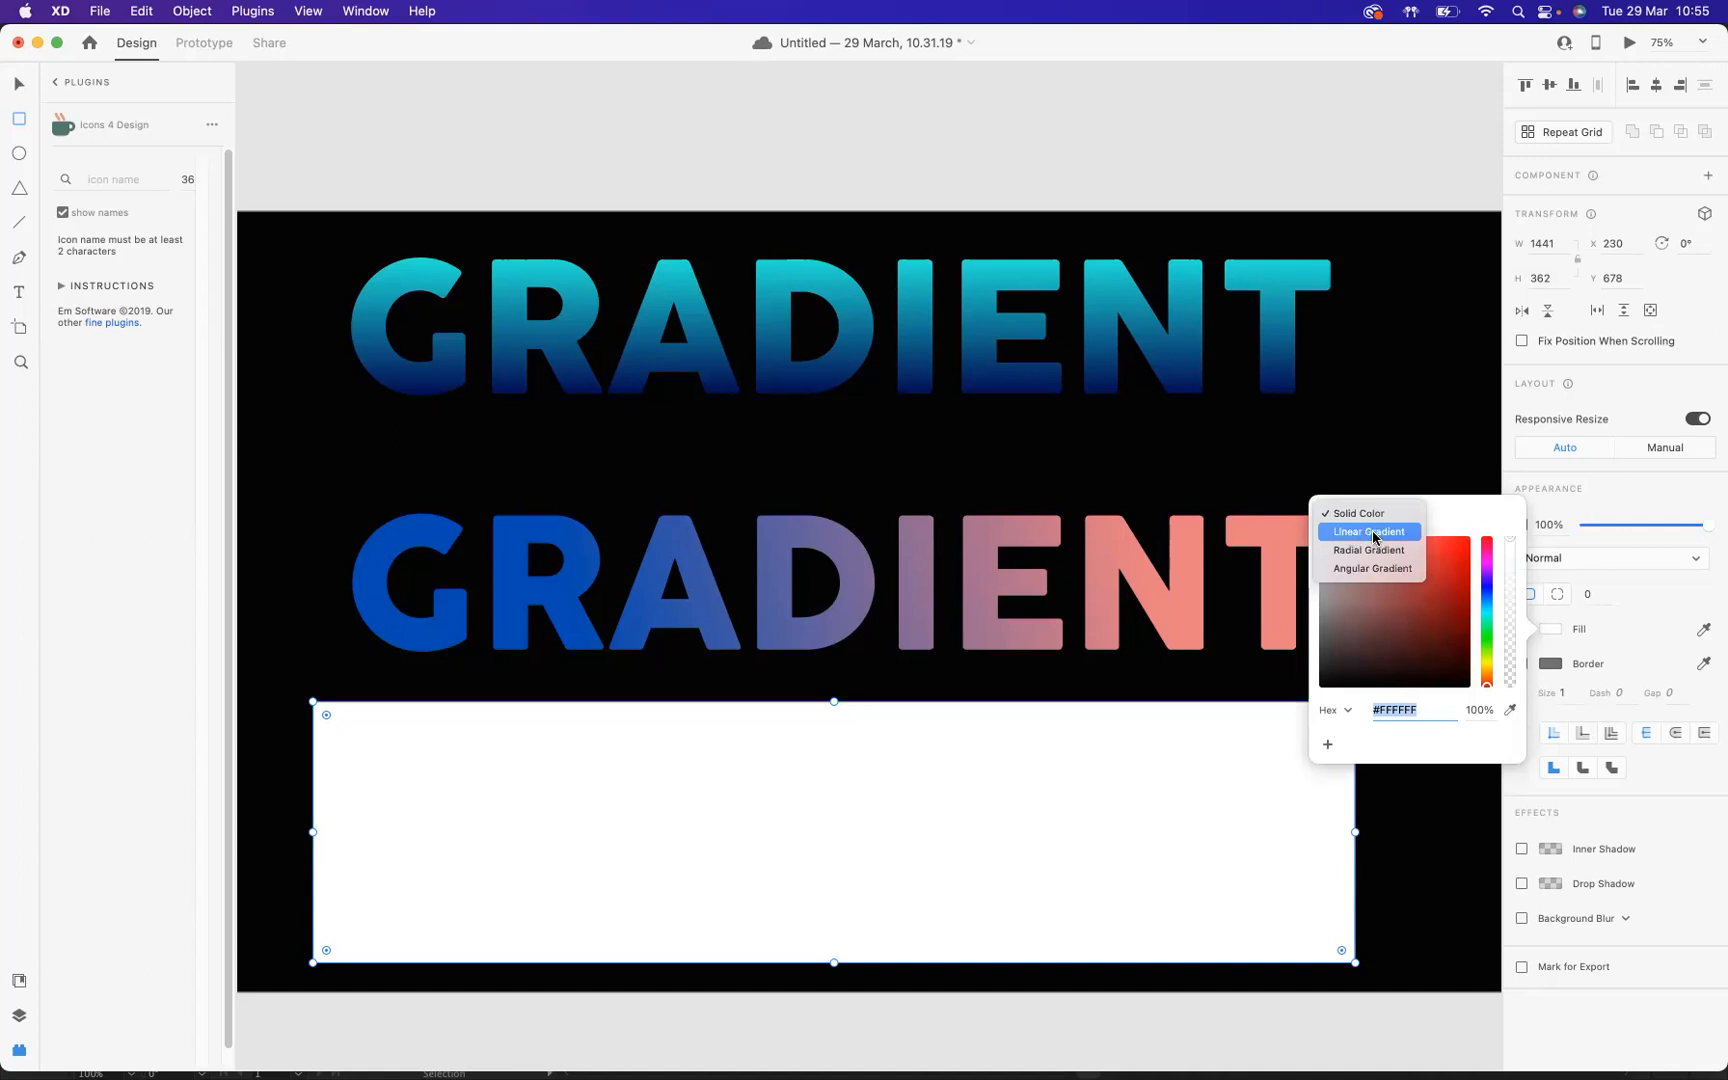
click(1374, 534)
click(1397, 561)
drag(1397, 561, 1361, 578)
click(1487, 619)
click(1513, 530)
click(1487, 596)
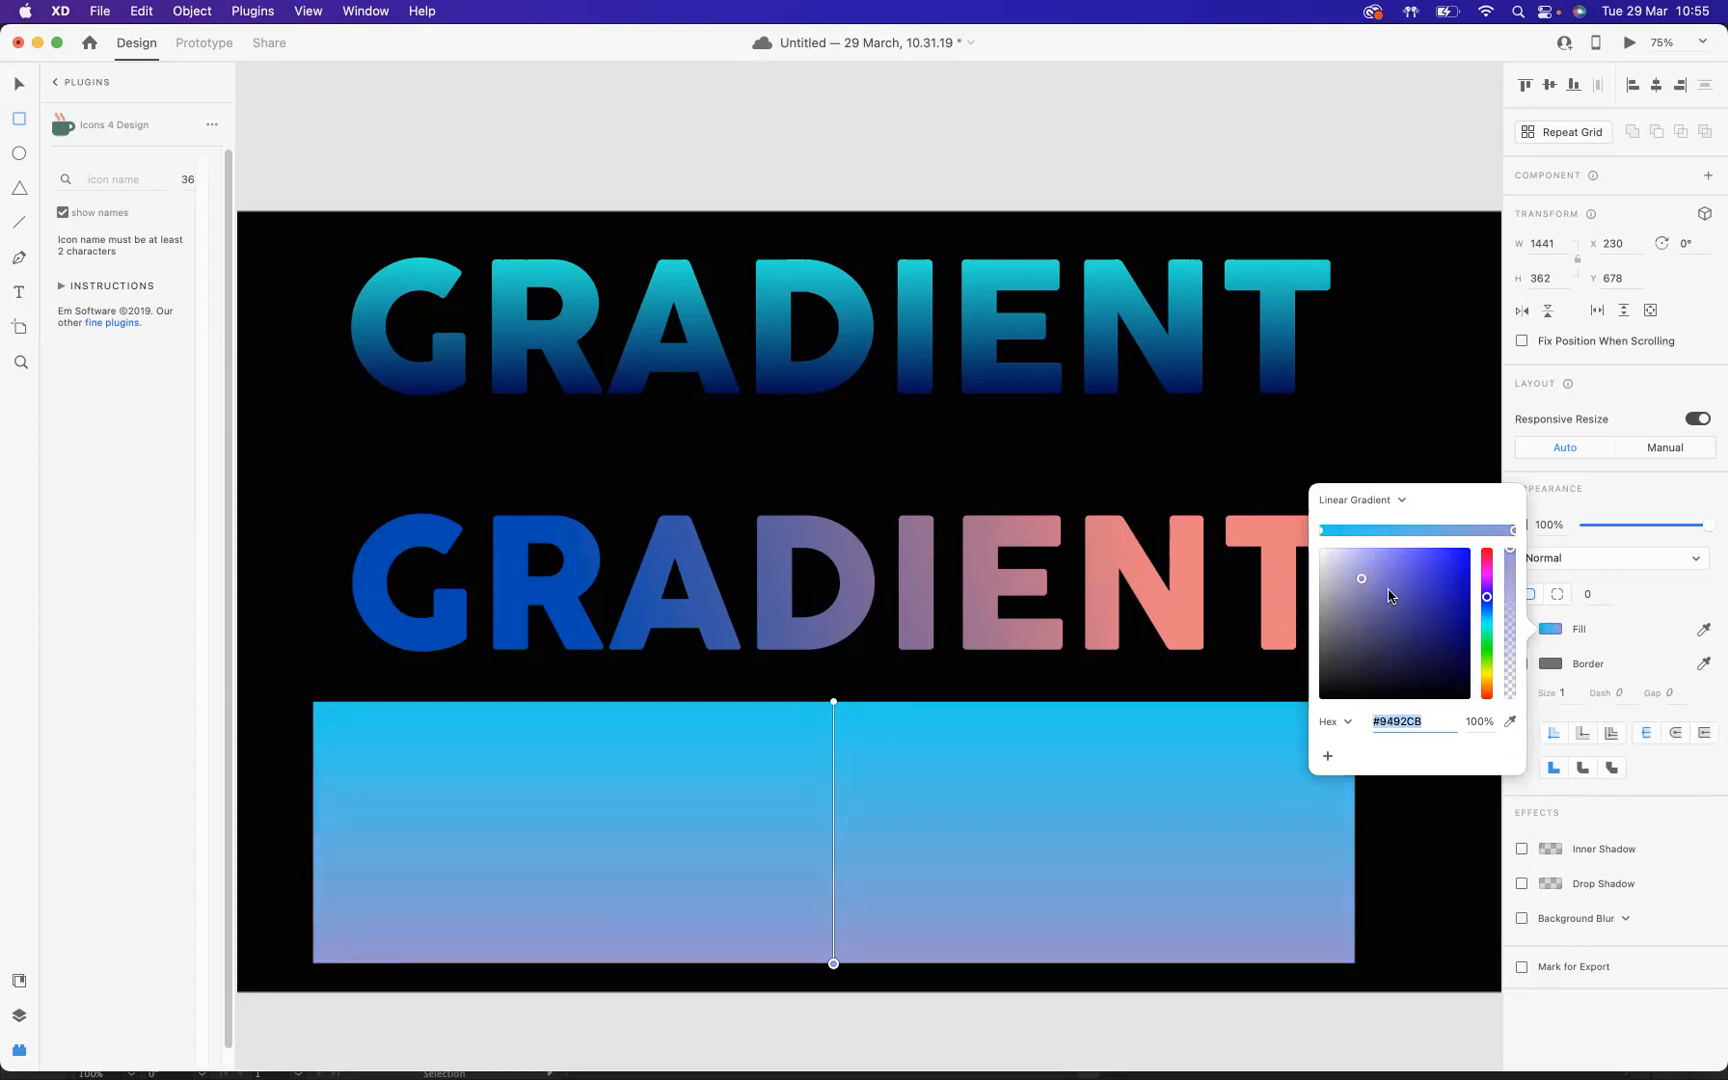
drag(1375, 597, 1381, 603)
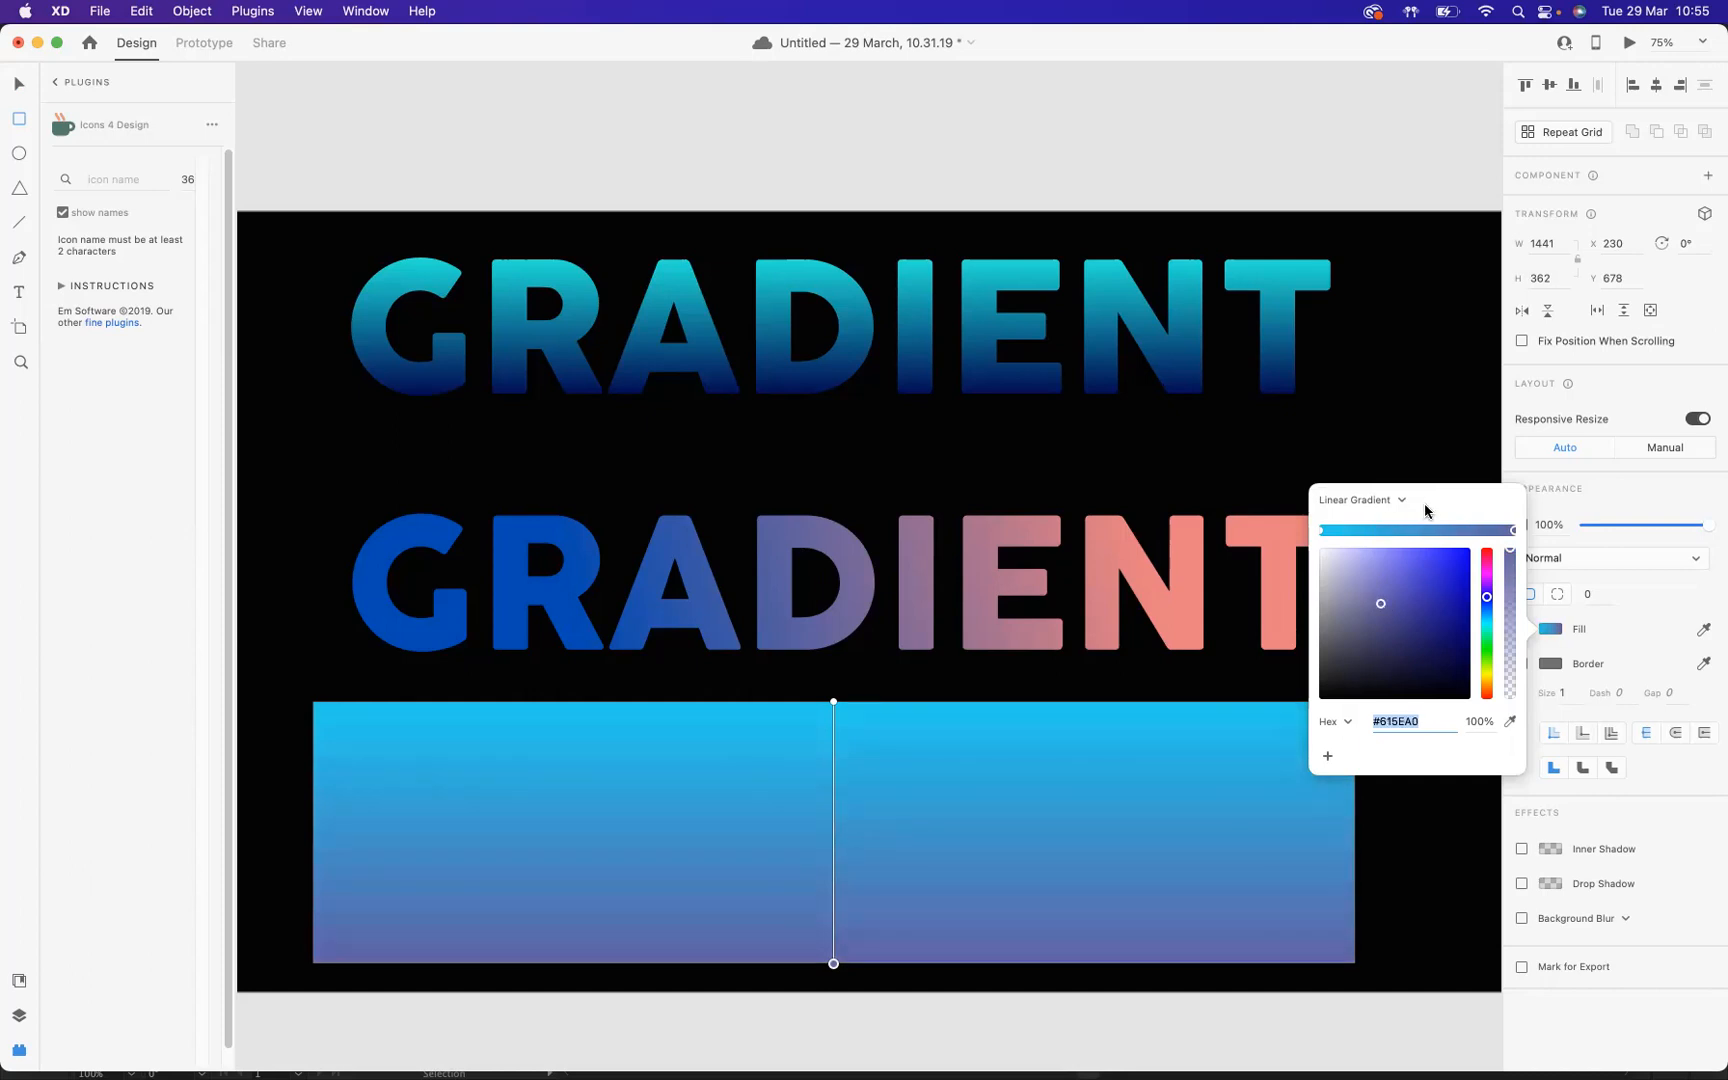
Step: Stretch the rectangle's gradient diagonally from purple near its lower-left corner to light blue near its upper right
click(833, 701)
drag(841, 706, 1090, 727)
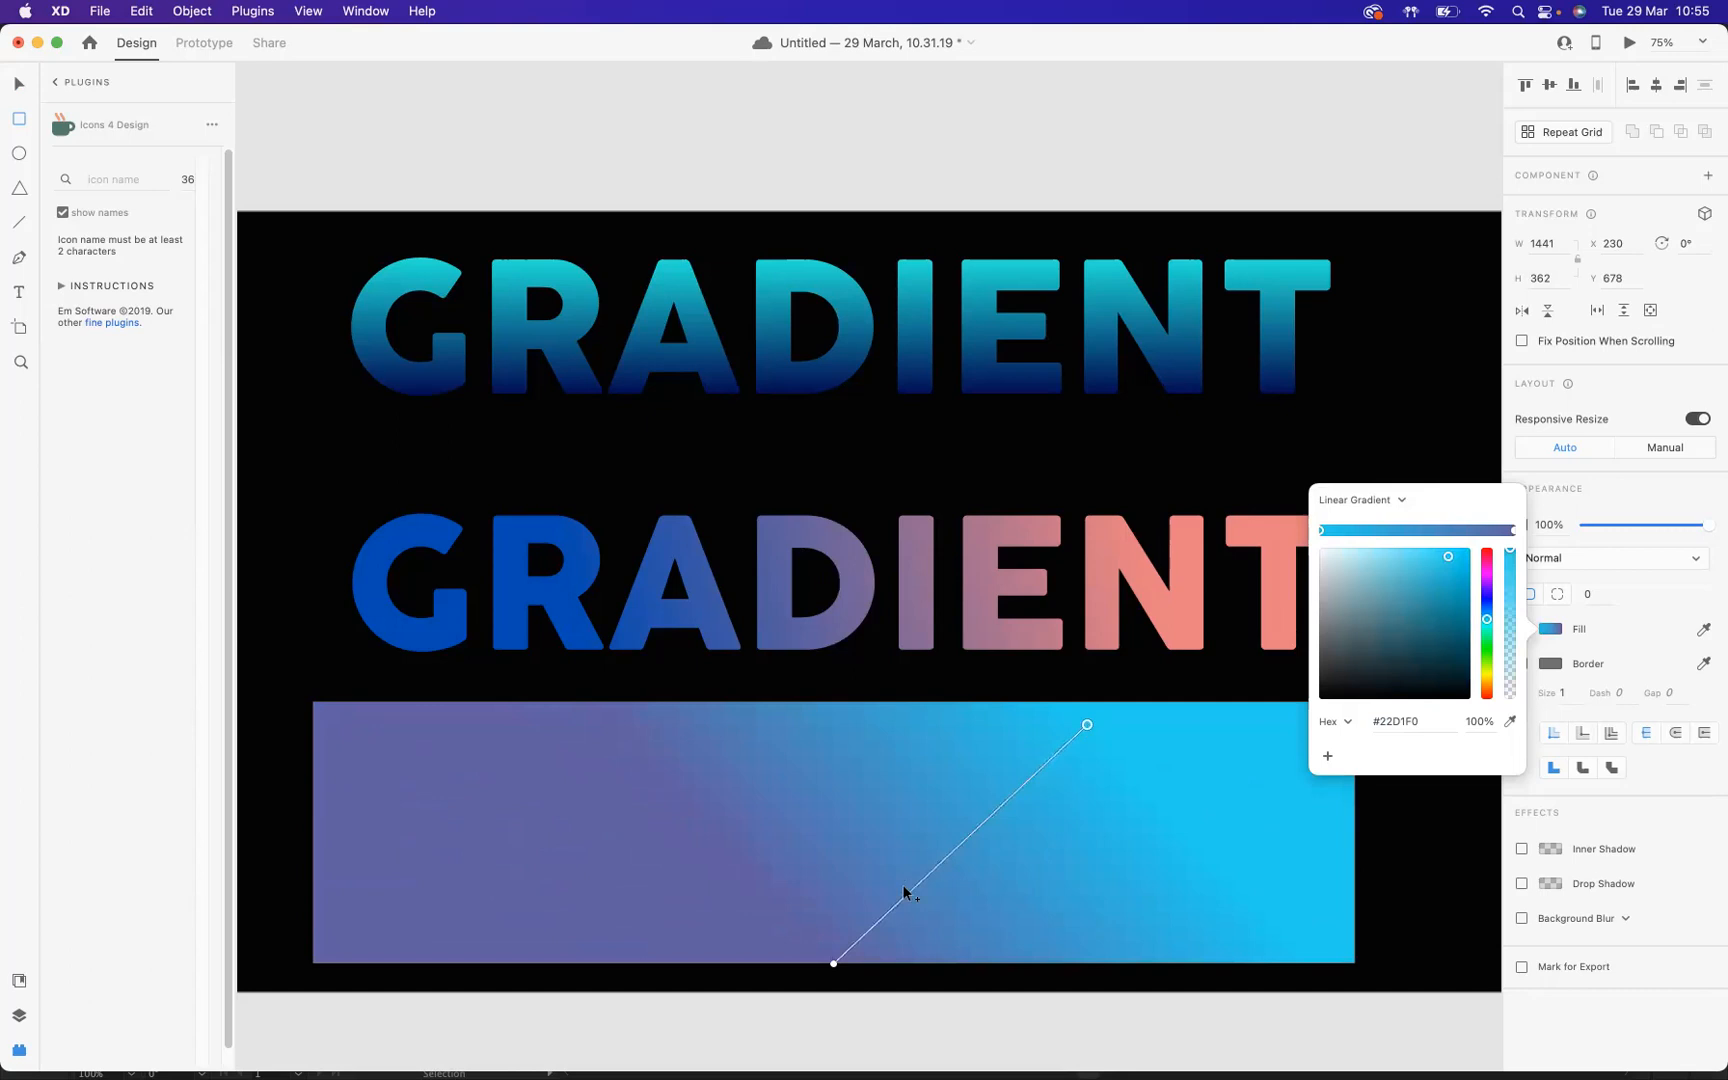
drag(834, 963, 348, 958)
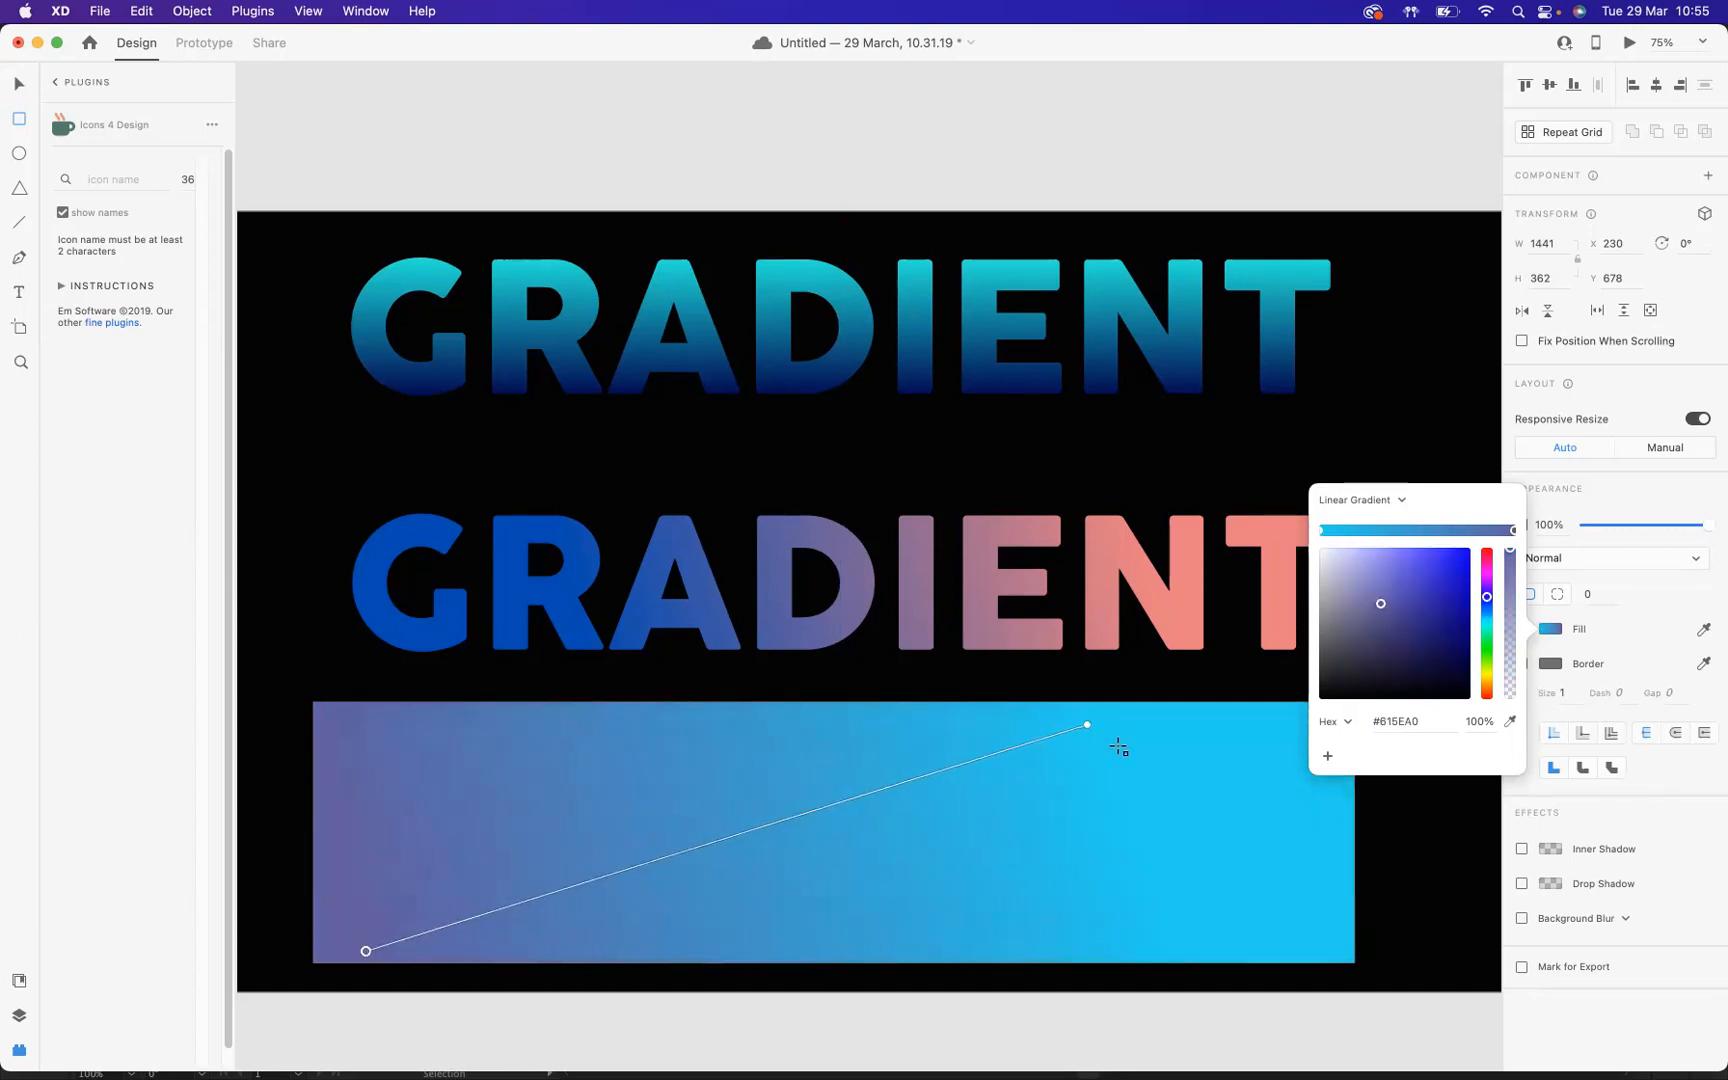
drag(1096, 727, 1124, 728)
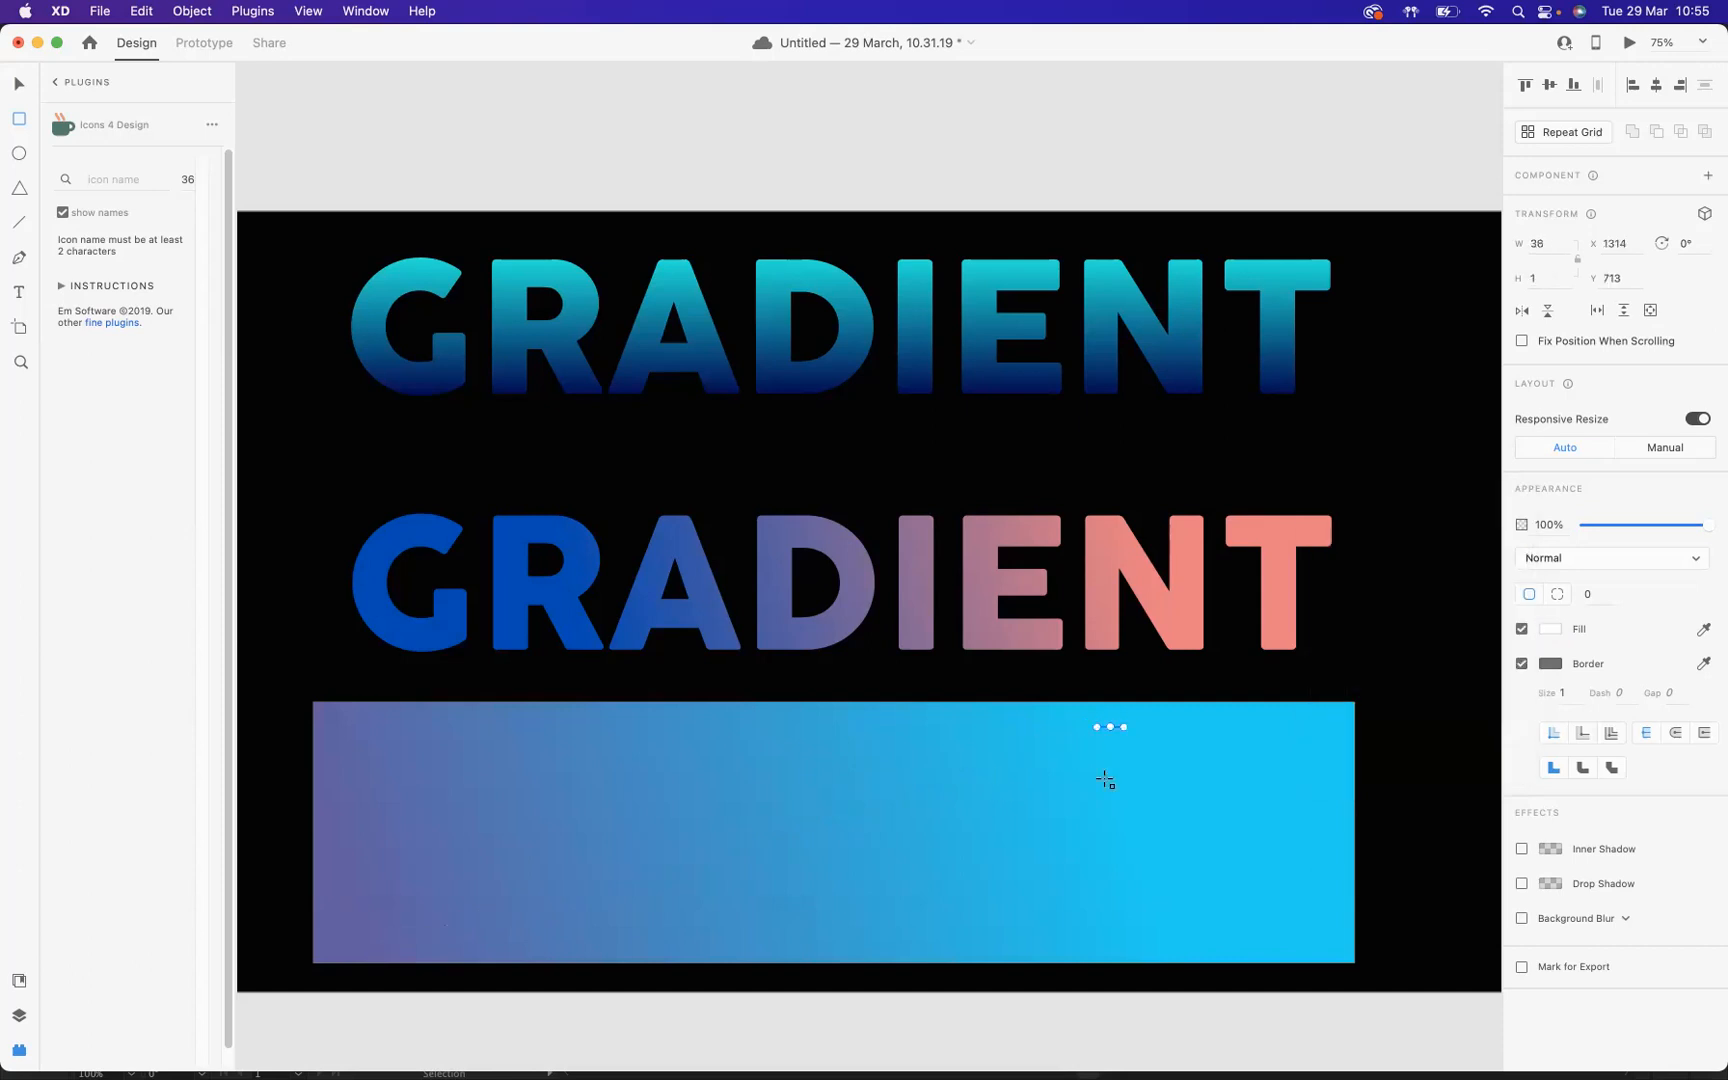
key(super+z)
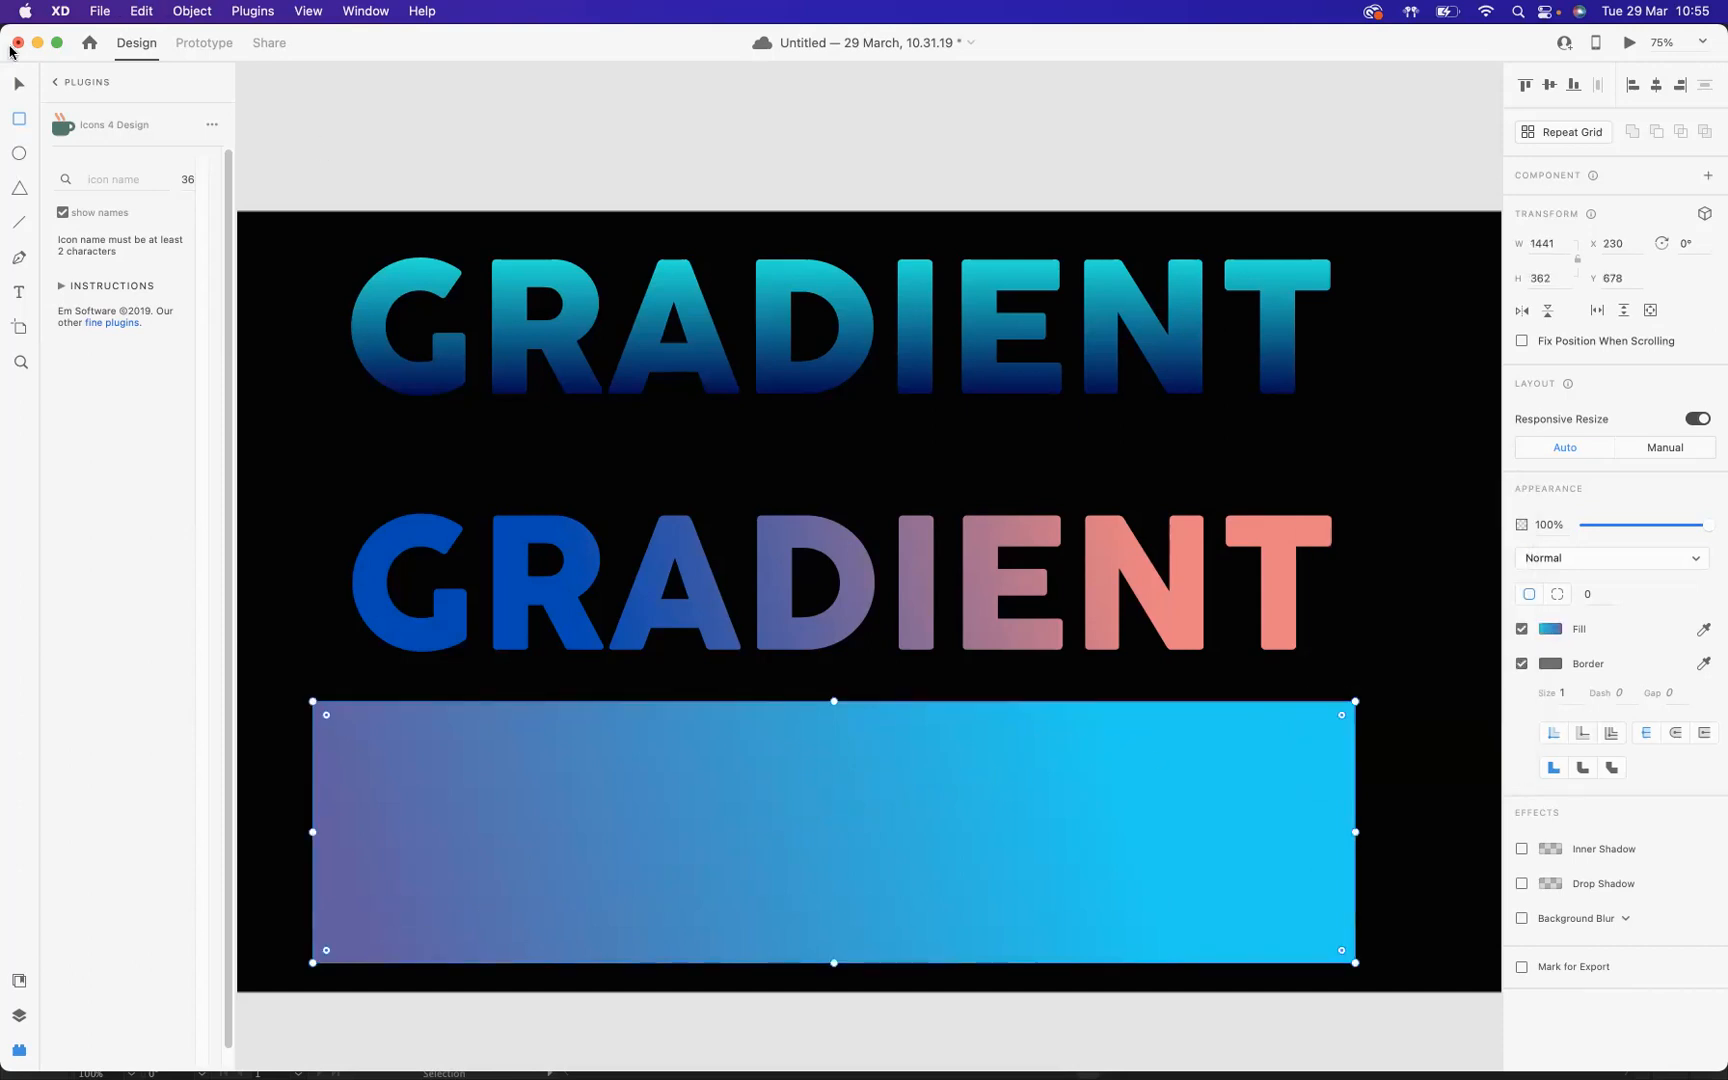
Step: Move the gradient rectangle down to uncover the grey text and bring that text to the front
click(20, 86)
drag(819, 814, 879, 952)
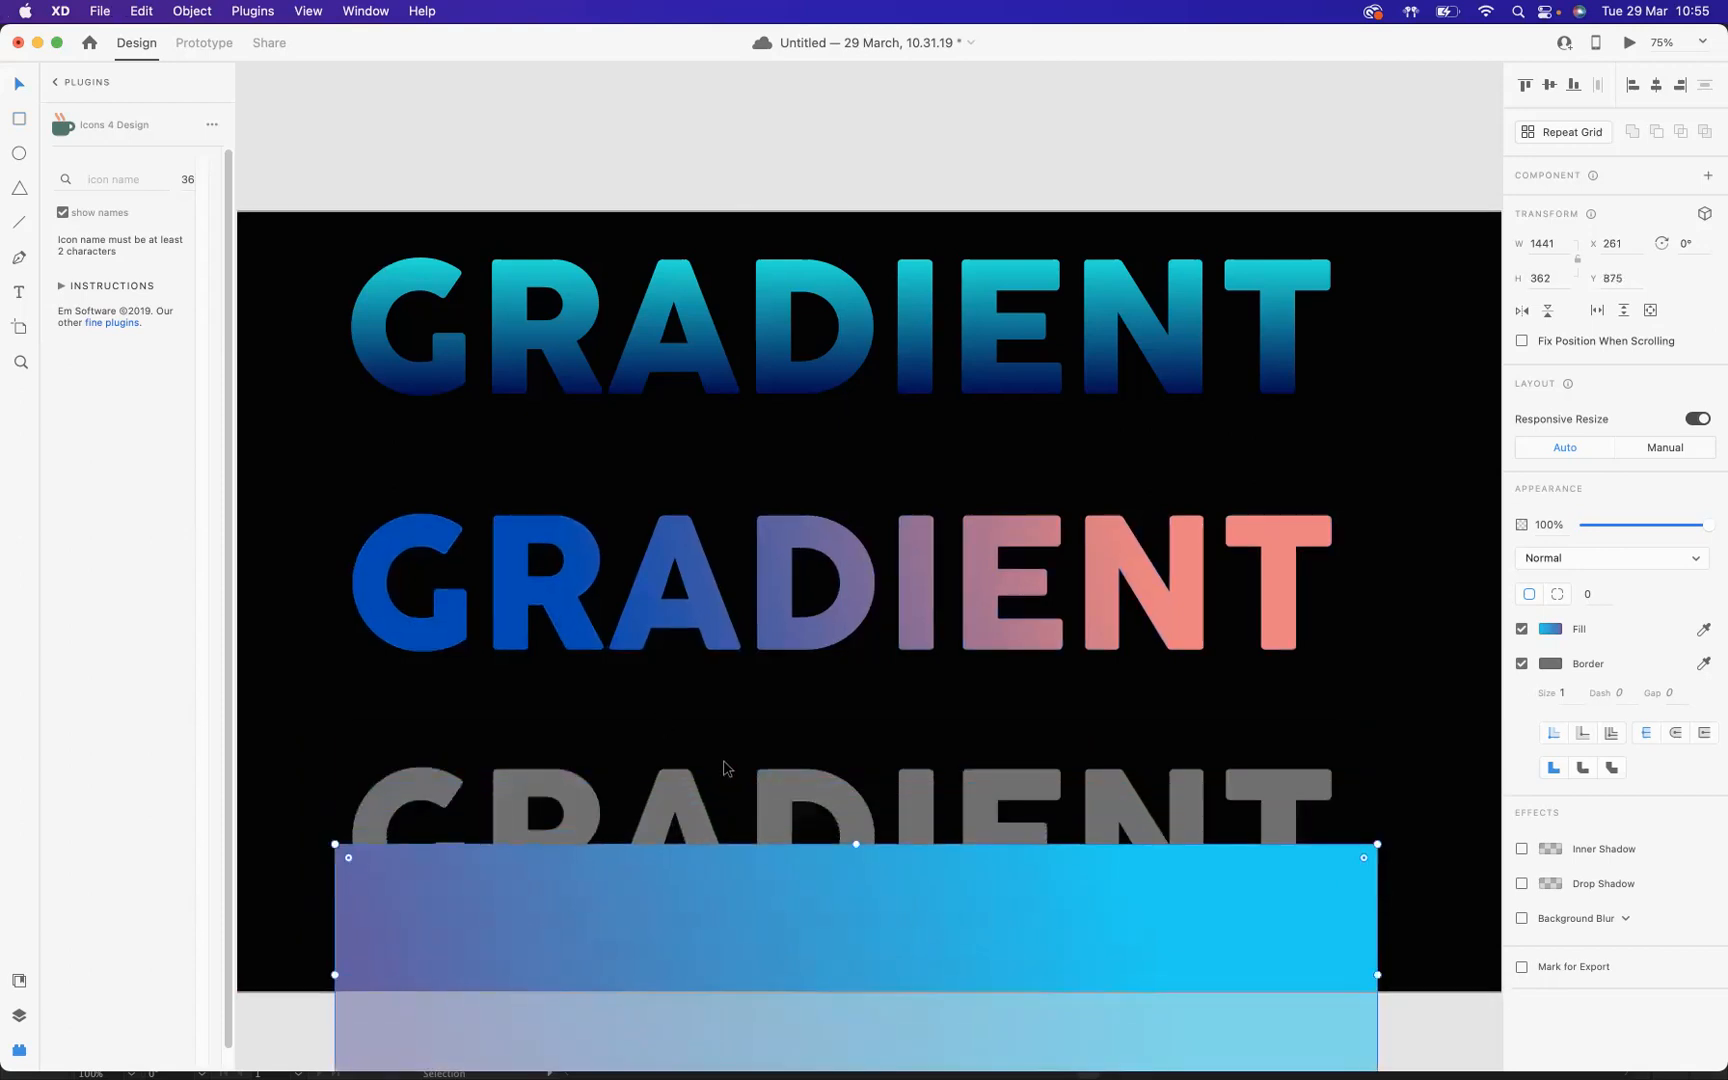
click(793, 791)
right_click(793, 791)
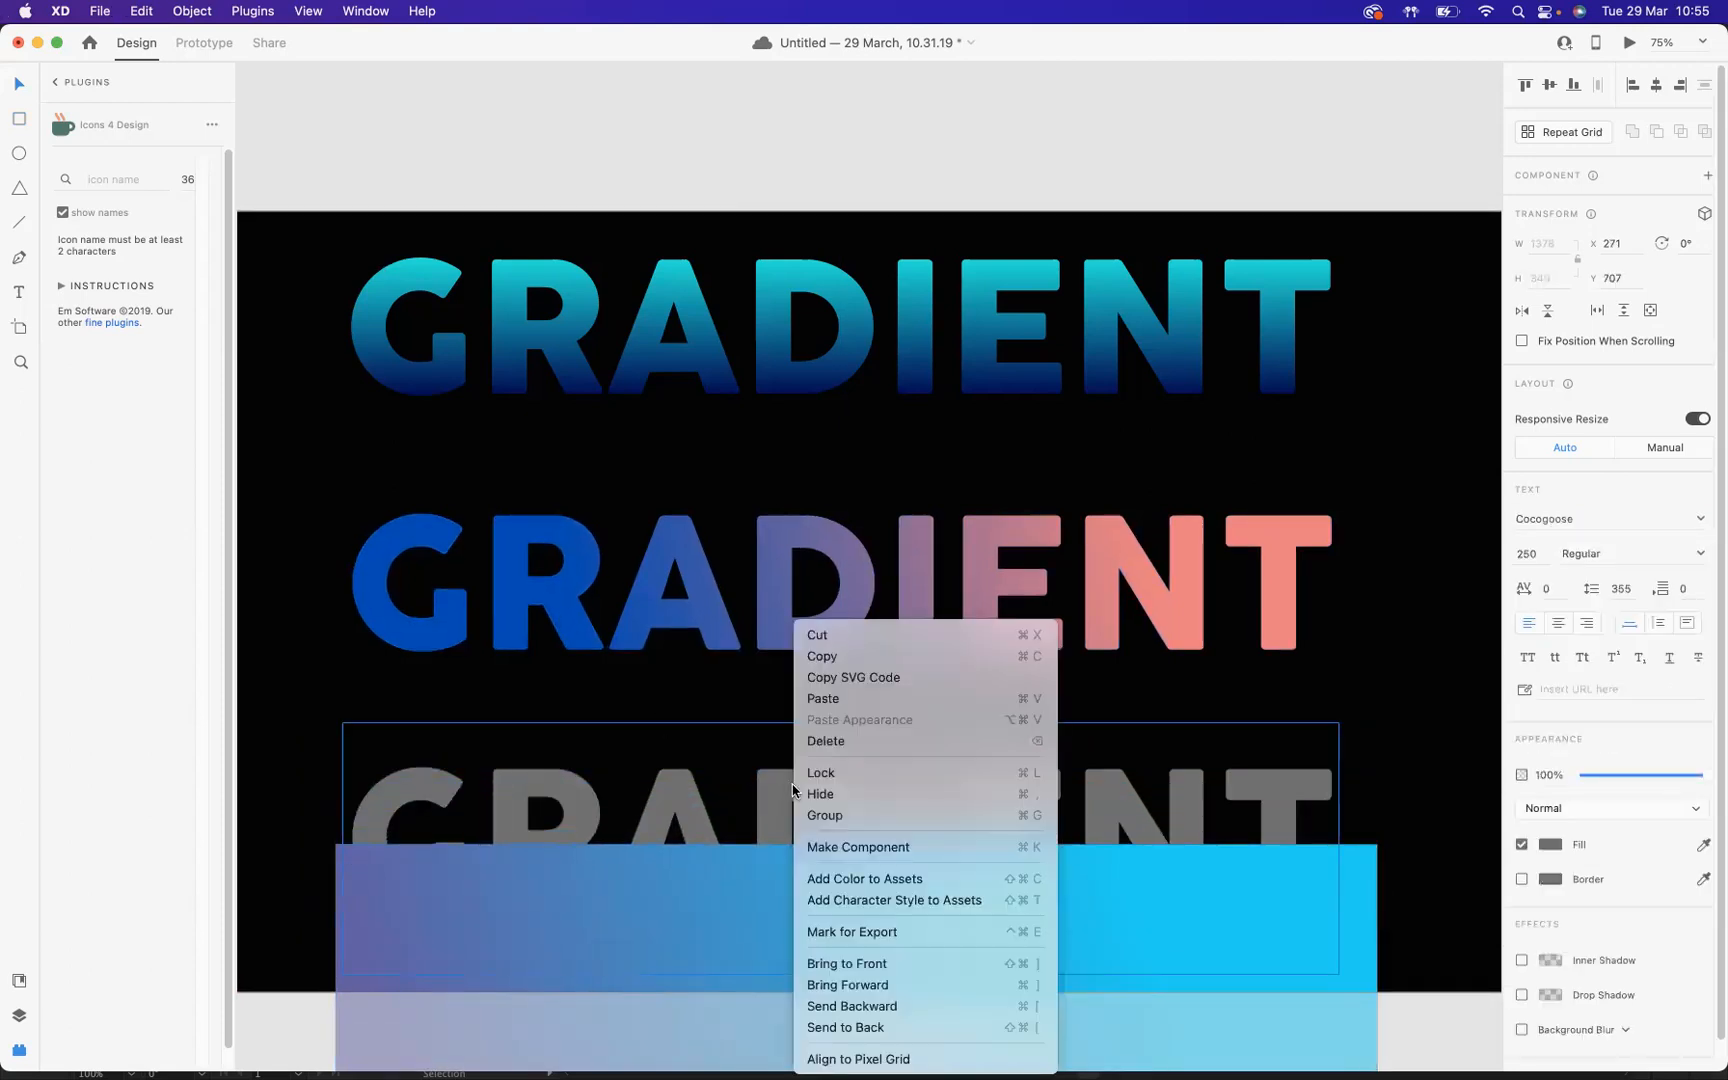
click(857, 964)
Step: Place the gradient rectangle back behind the grey text and combine the two with Intersect
drag(1367, 990, 1357, 857)
drag(284, 720, 886, 891)
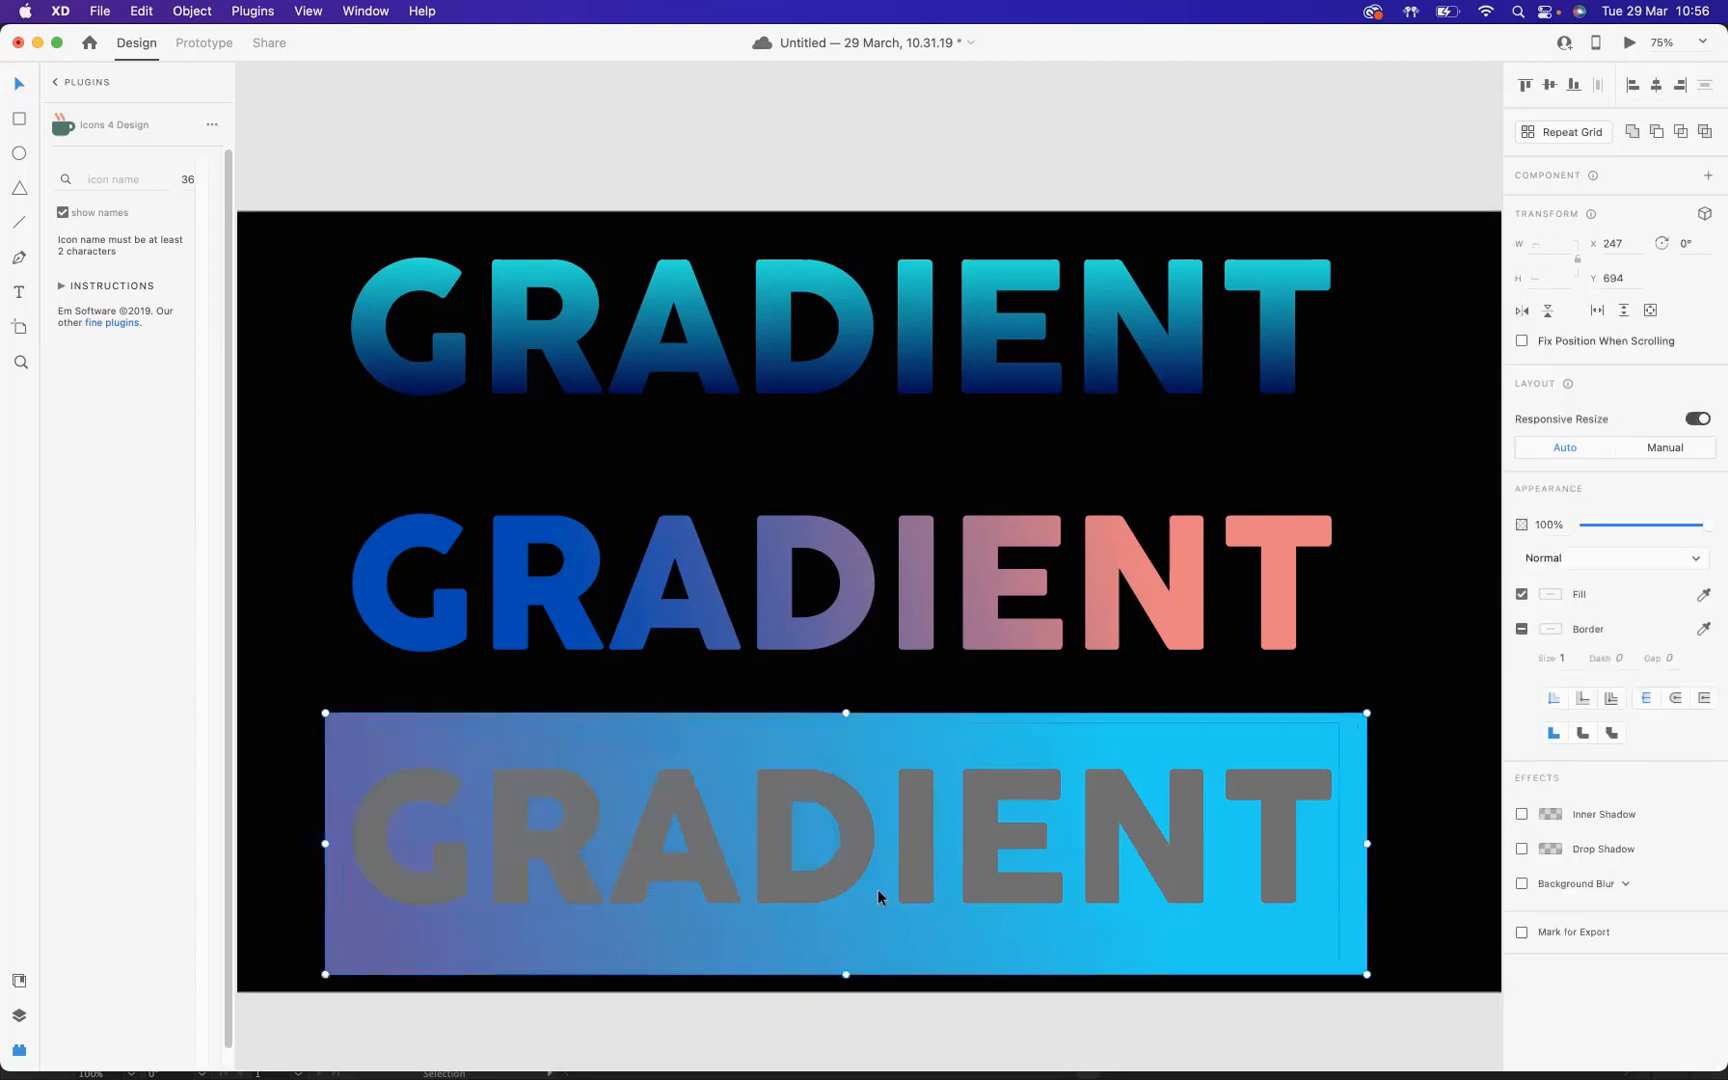
click(1680, 133)
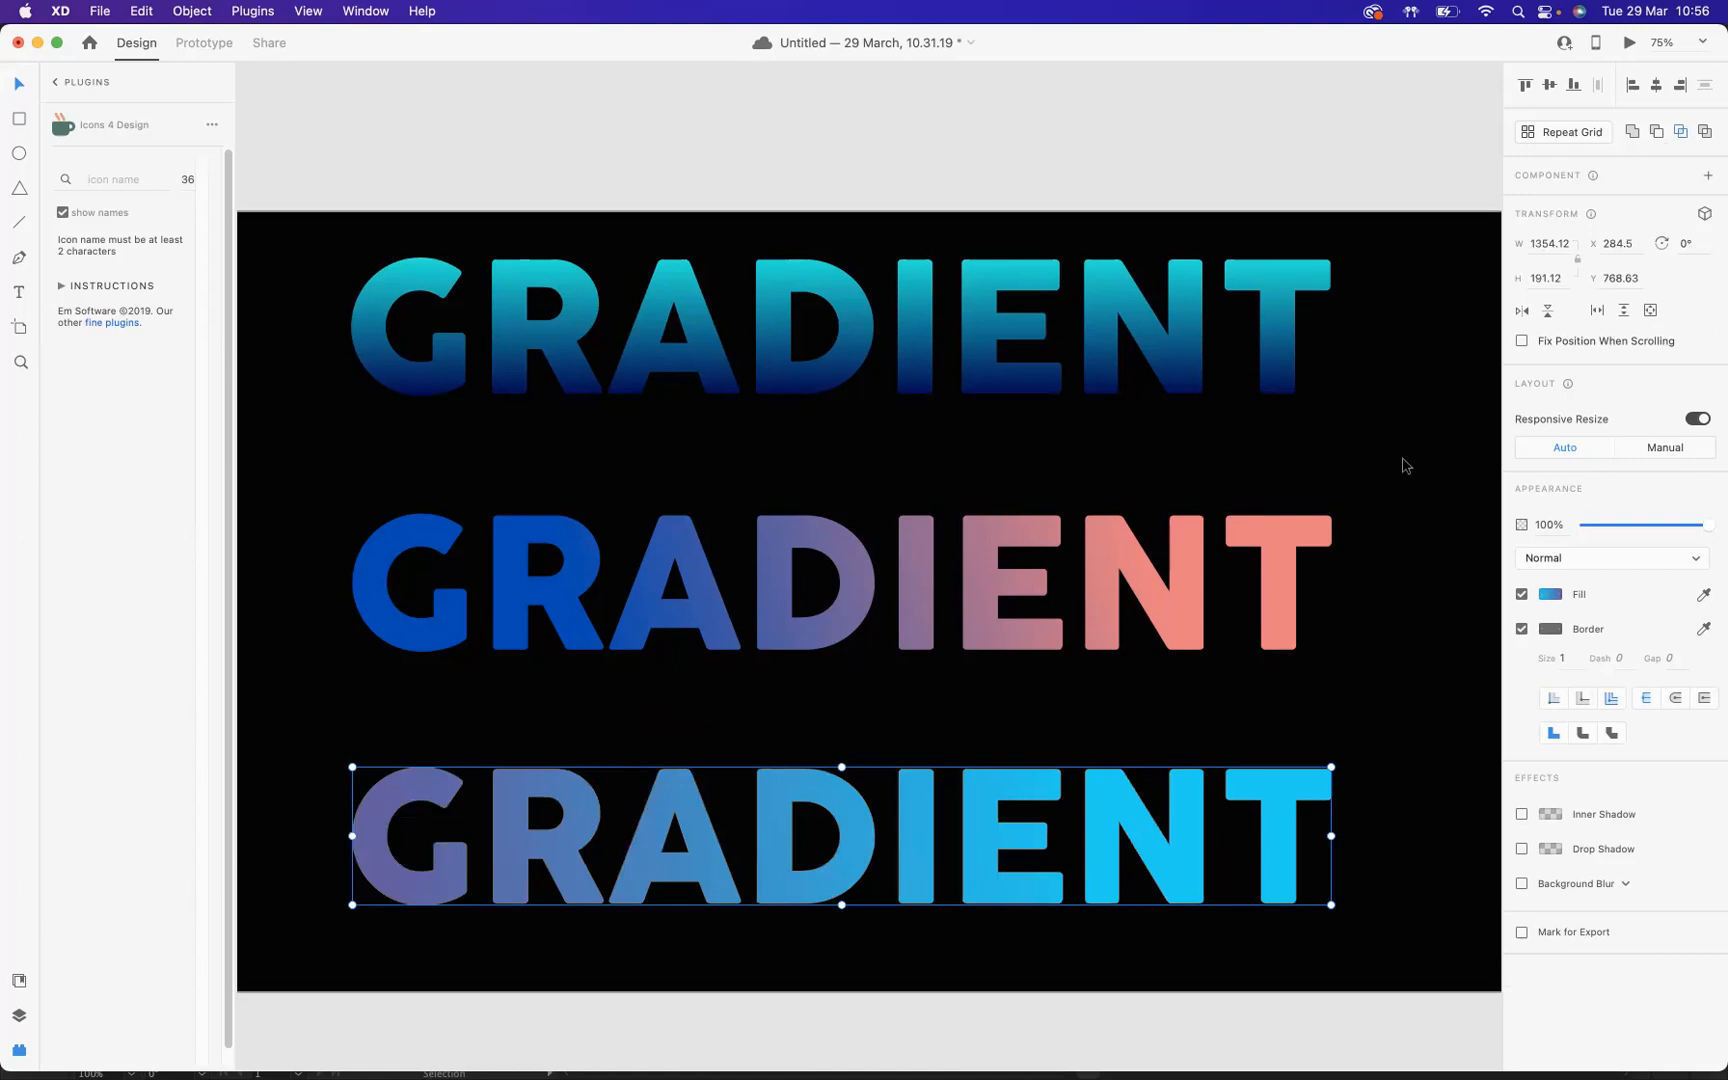
Step: Align the three gradient texts on their horizontal centres and group them
click(450, 483)
drag(305, 267, 696, 846)
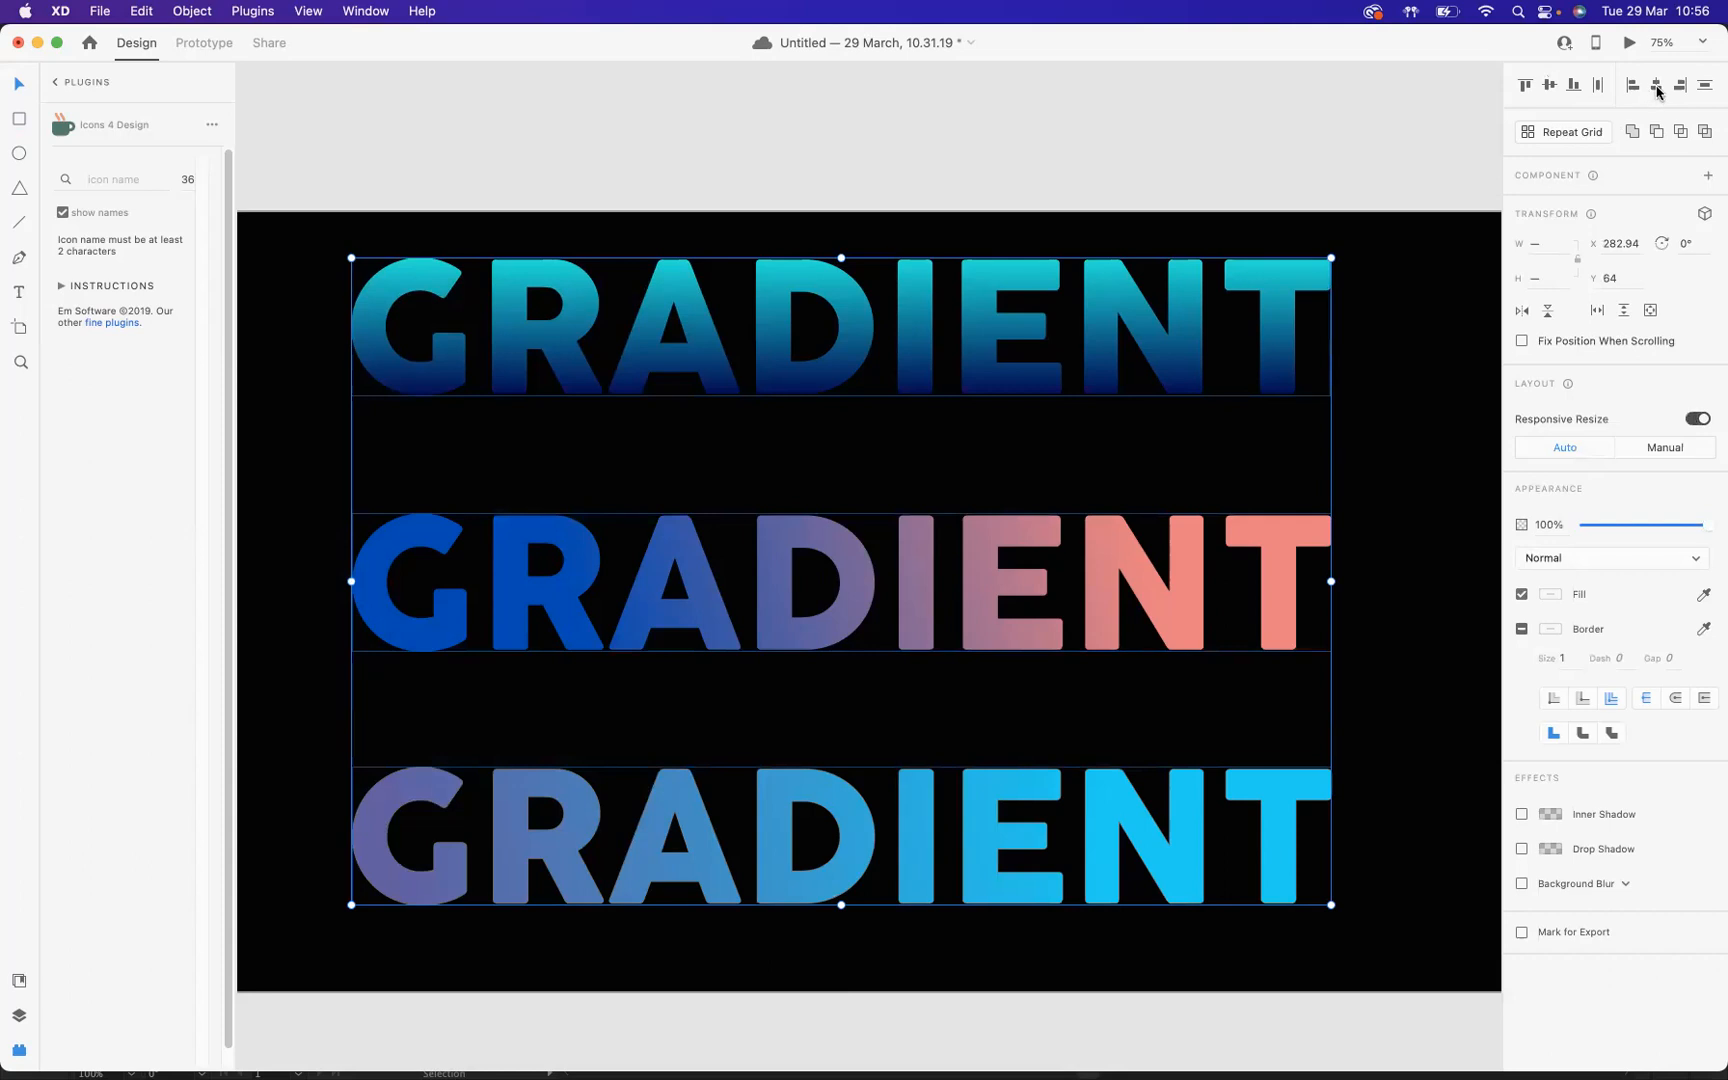
key(super+g)
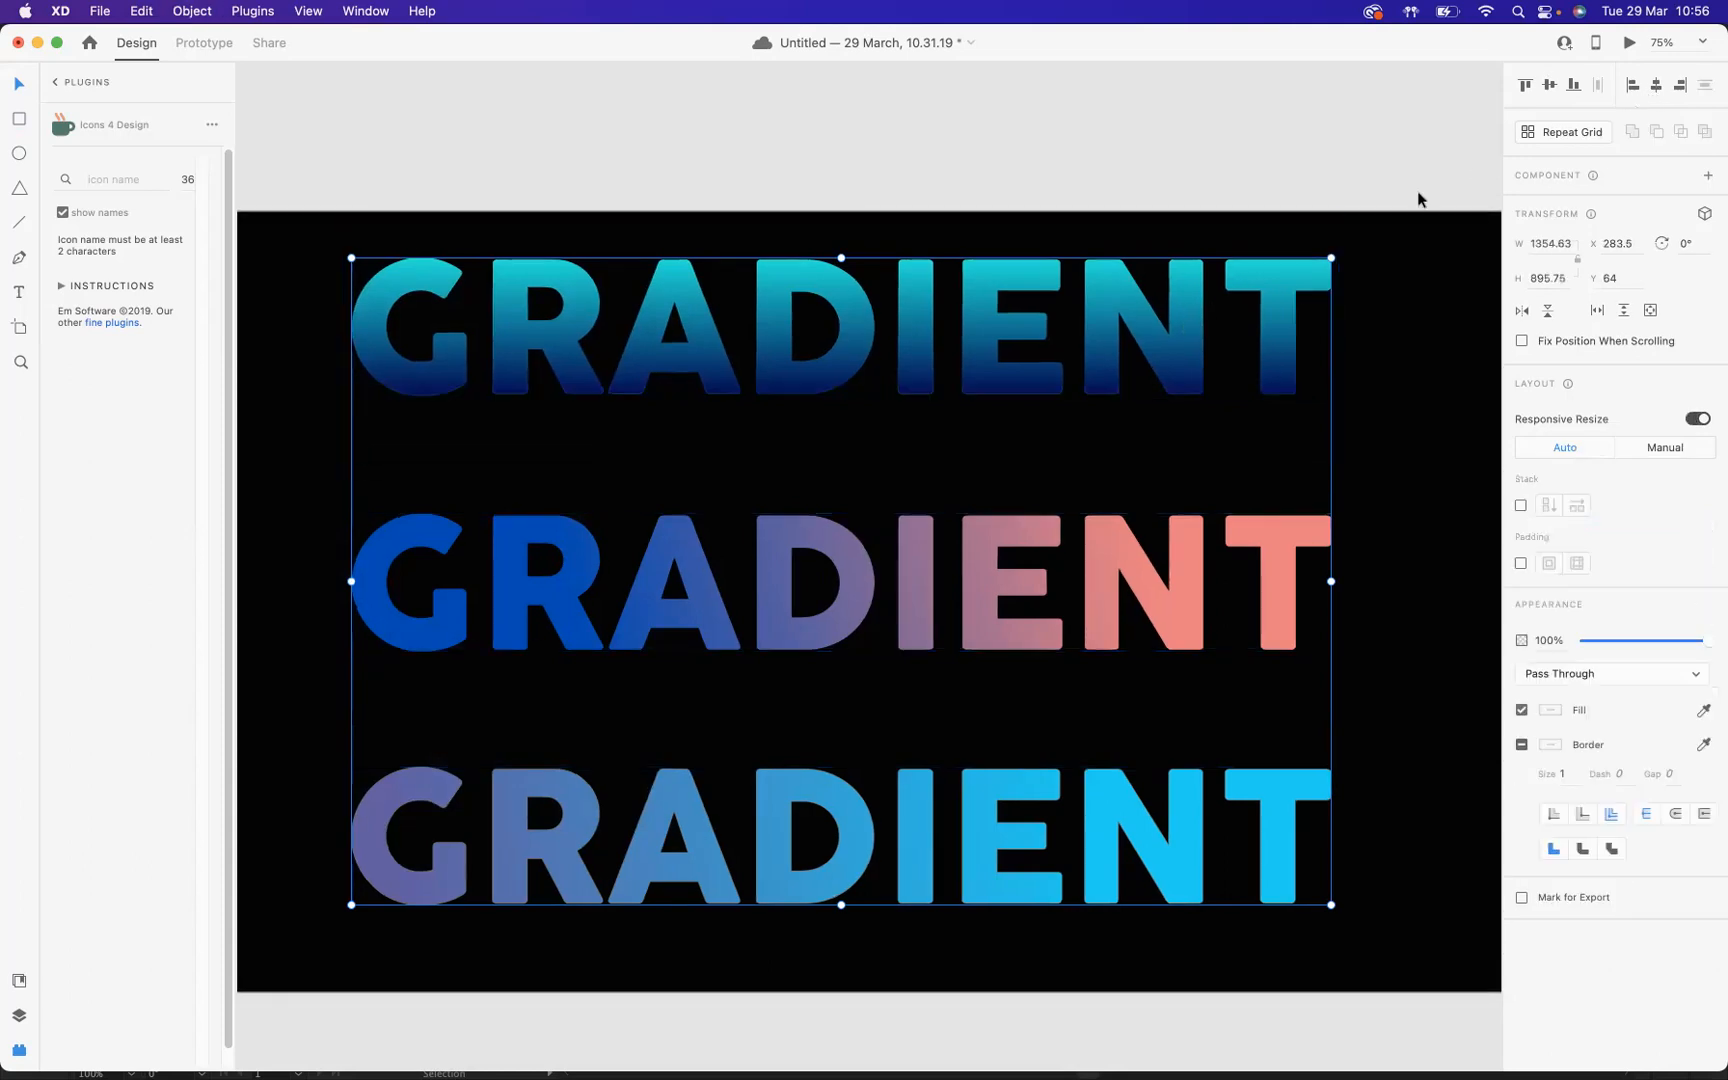
Step: Centre the text group vertically on the artboard and save the document
click(1550, 86)
click(1250, 430)
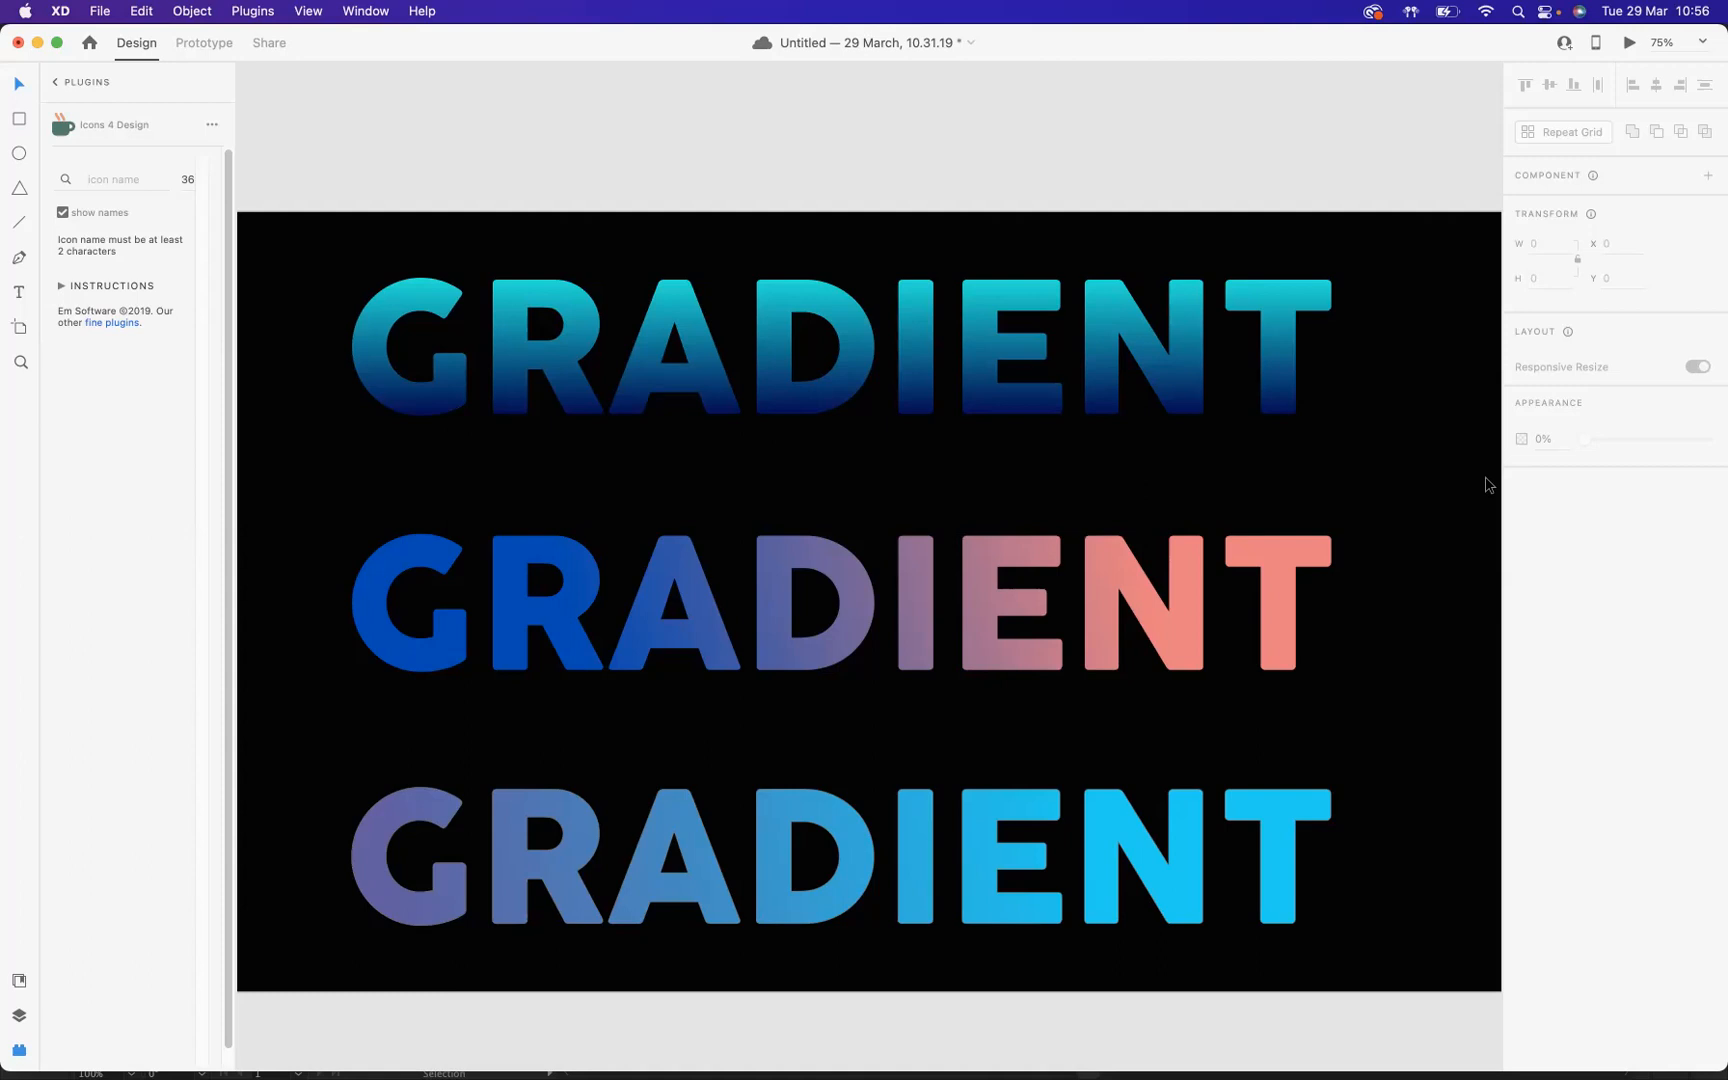
key(super+s)
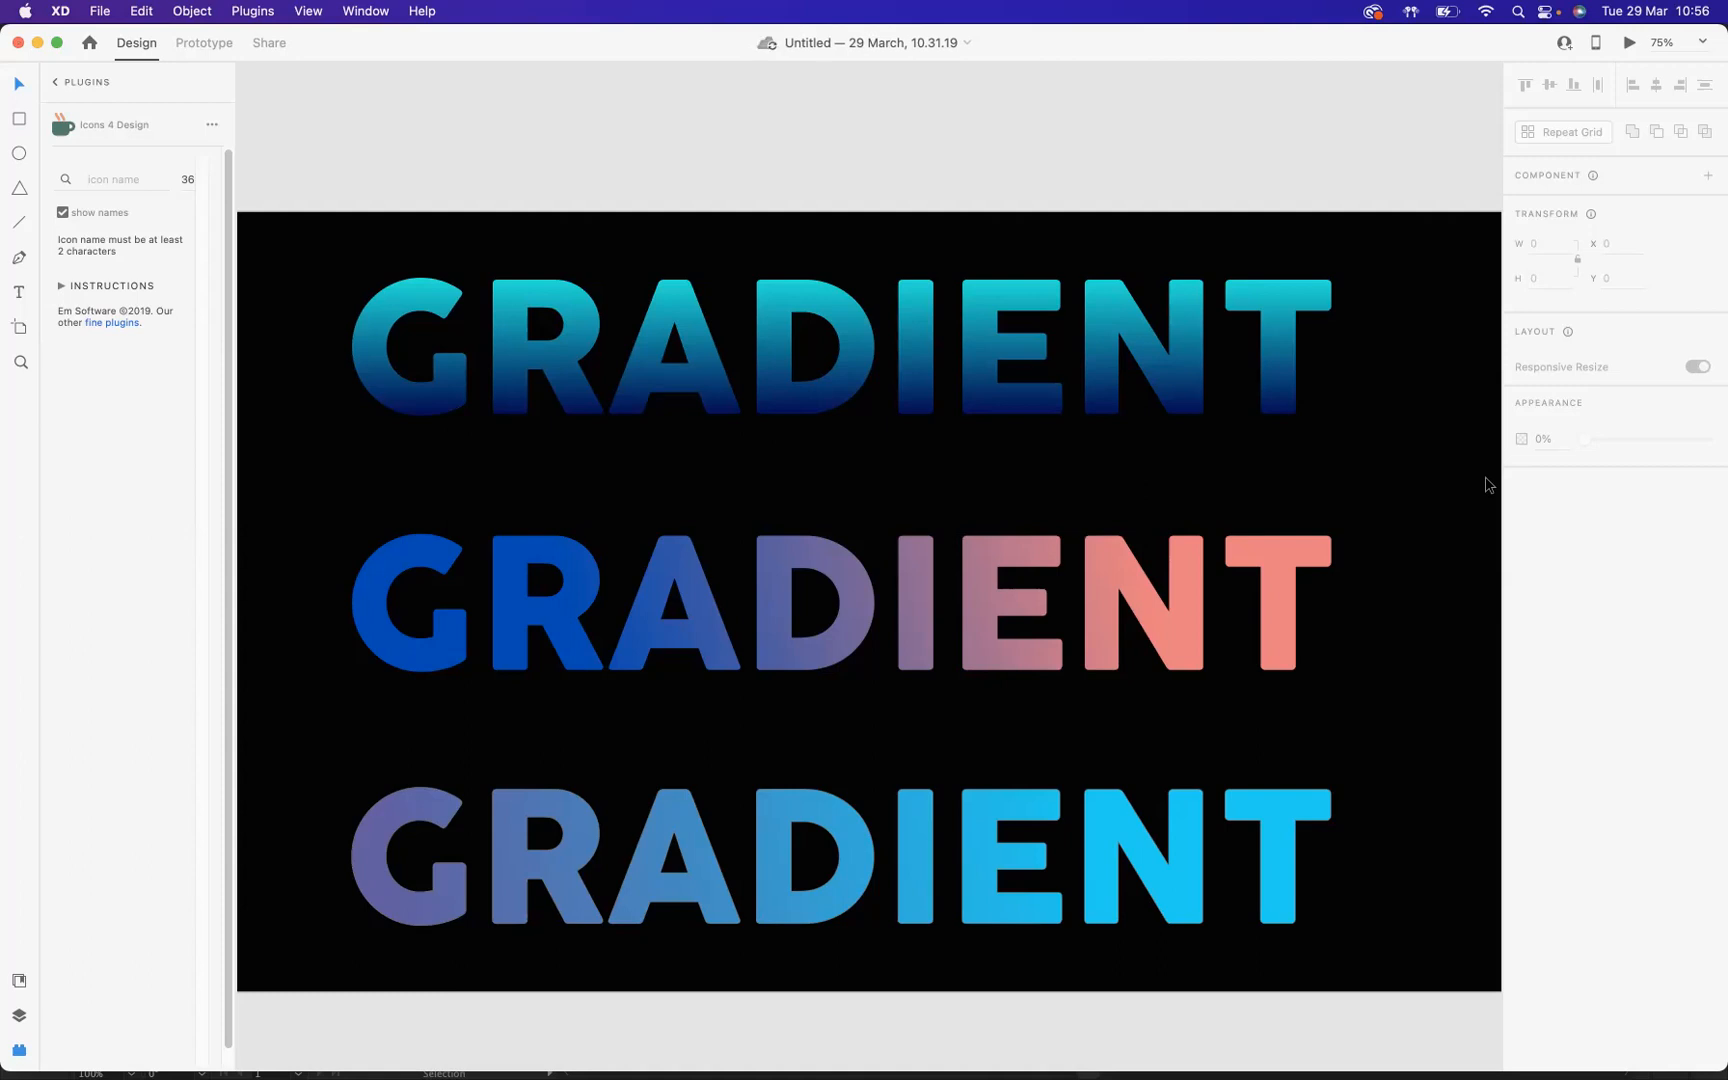